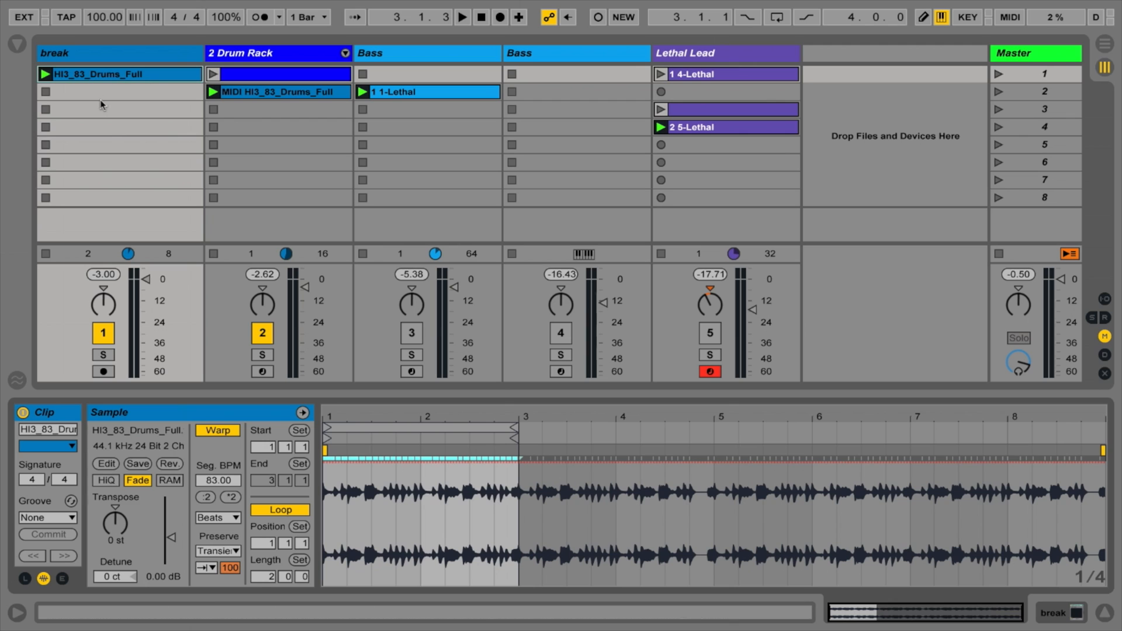
# Step: Mute the Drum Rack track and play the break track's HI3_83_Drums_Full clip
pyautogui.click(262, 333)
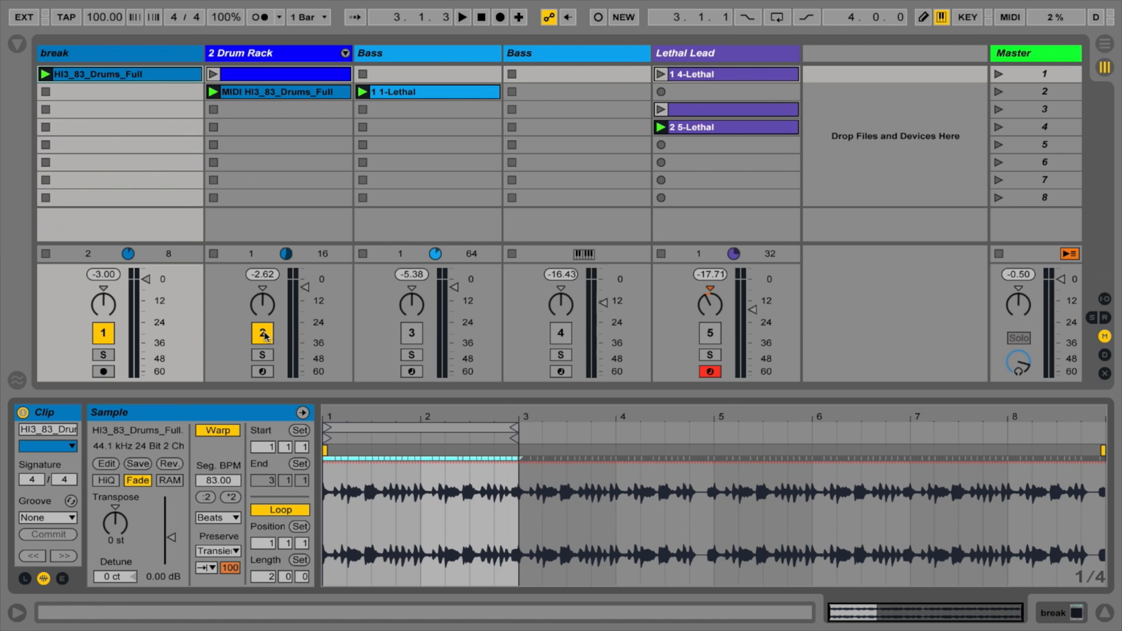
pyautogui.click(55, 73)
pyautogui.press('space')
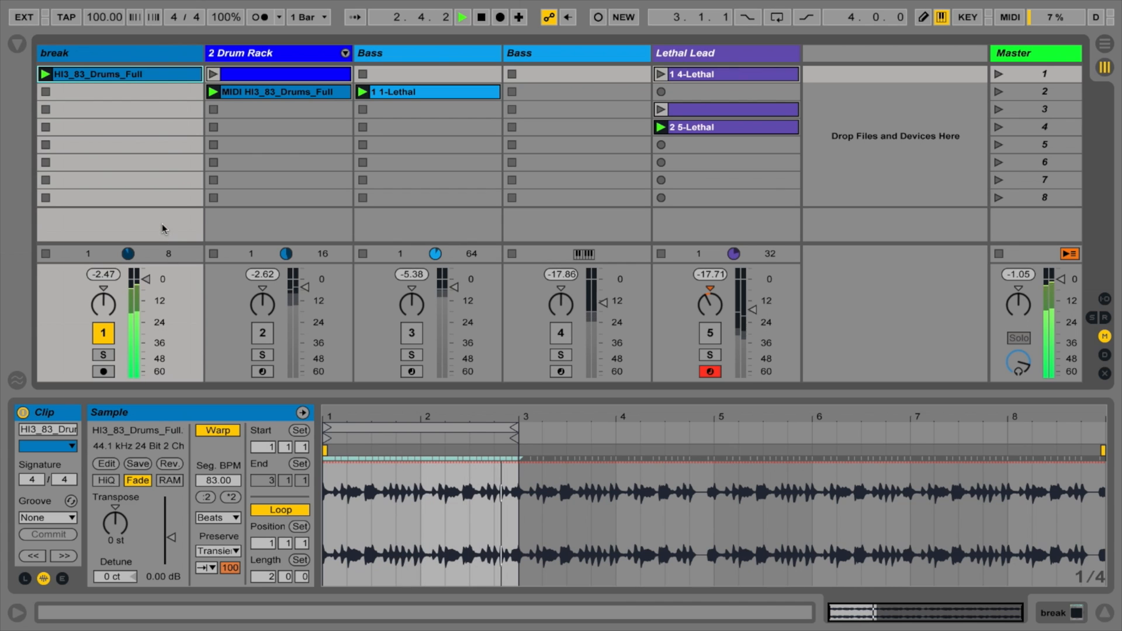
# Step: Review the break clip's drums-to-MIDI conversion option and view the notes of the Drum Rack's MIDI HI3_83_Drums_Full clip
pyautogui.rightClick(97, 76)
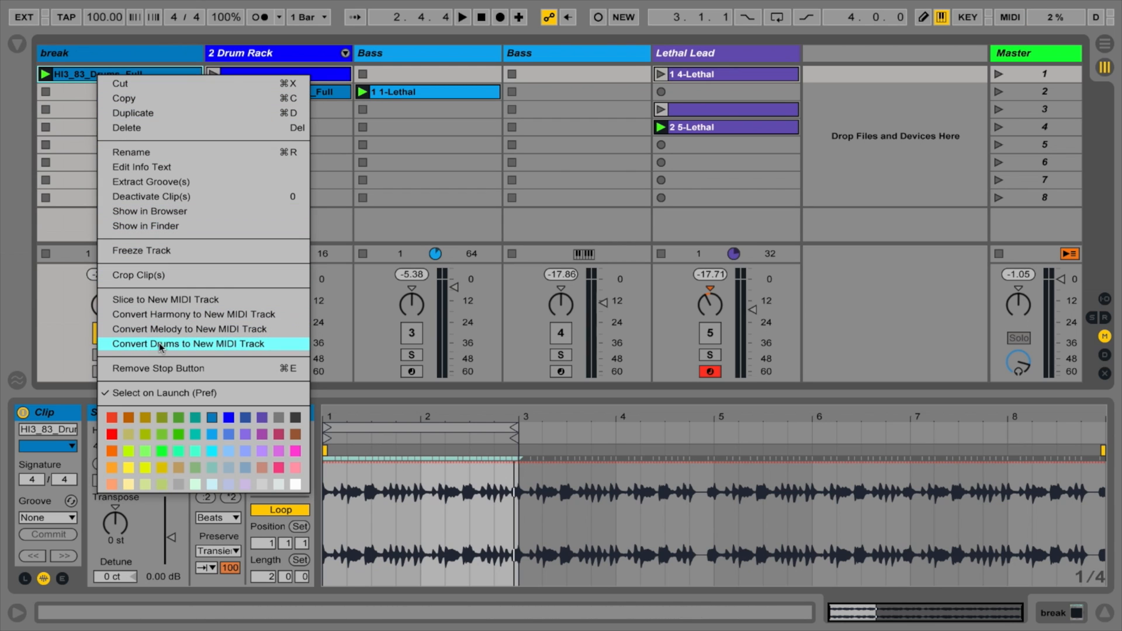
pyautogui.click(208, 345)
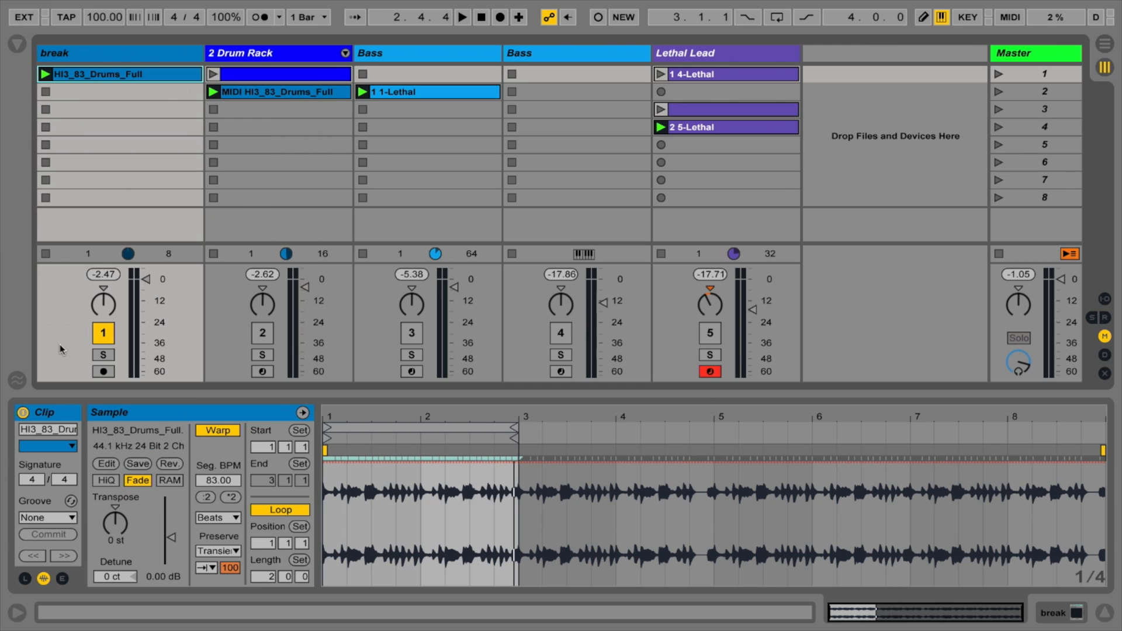
pyautogui.click(265, 93)
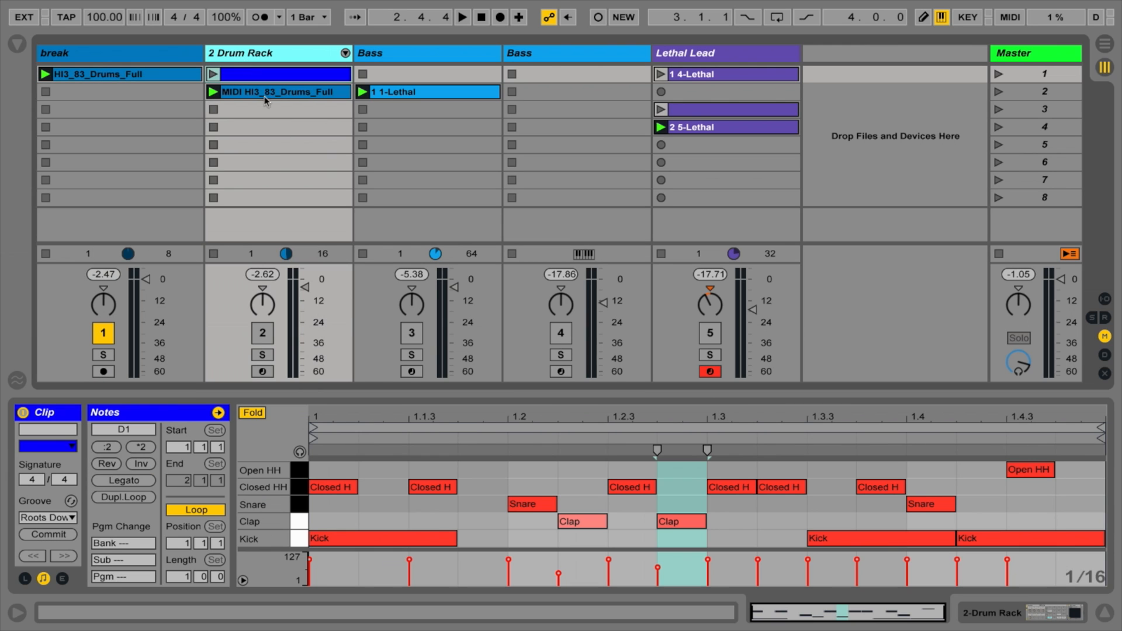
pyautogui.click(284, 94)
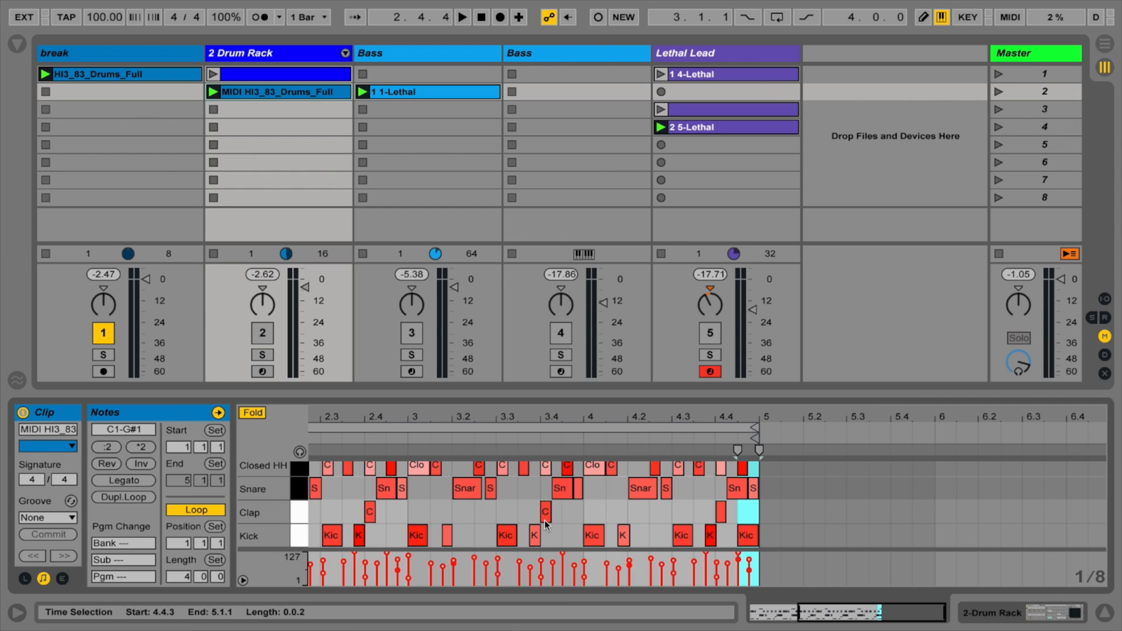
# Step: Show the Drum Rack's devices and examine the Lethal presets on the Kick, Clap, Snare, Closed HH and Open HH pads
pyautogui.hotkey('shift', 'Tab')
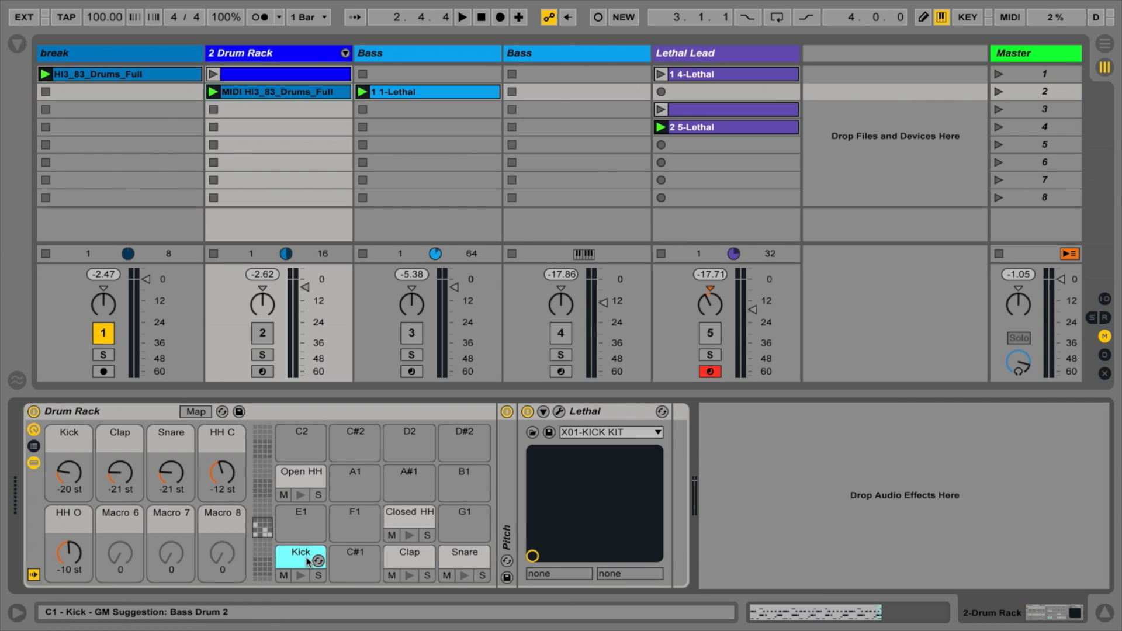
pyautogui.click(409, 556)
pyautogui.click(464, 558)
pyautogui.click(402, 522)
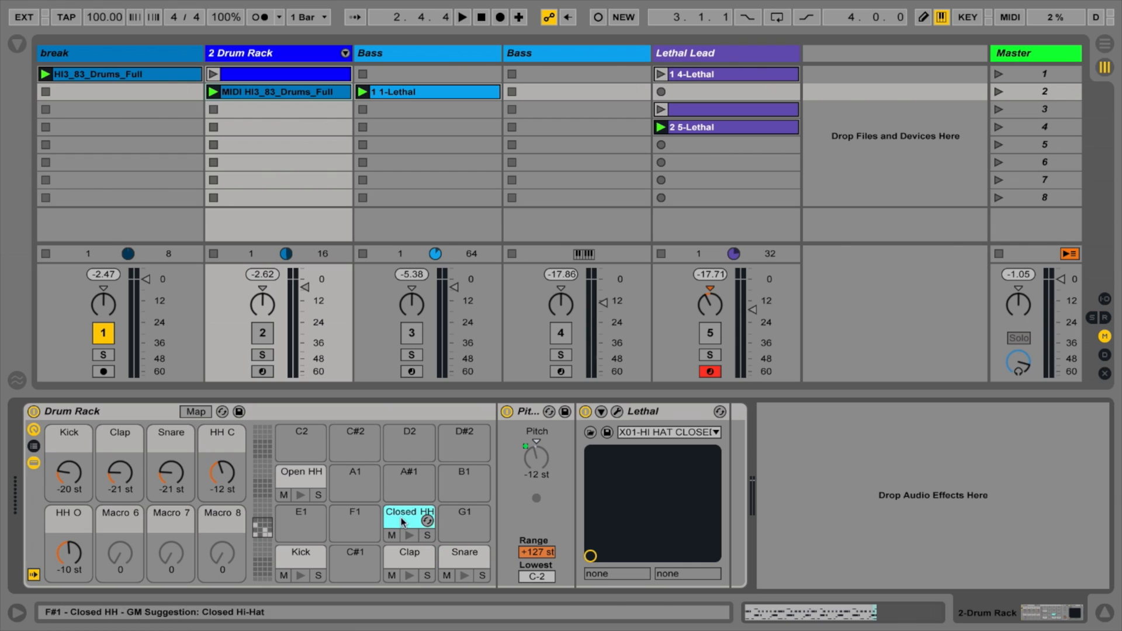
pyautogui.click(286, 476)
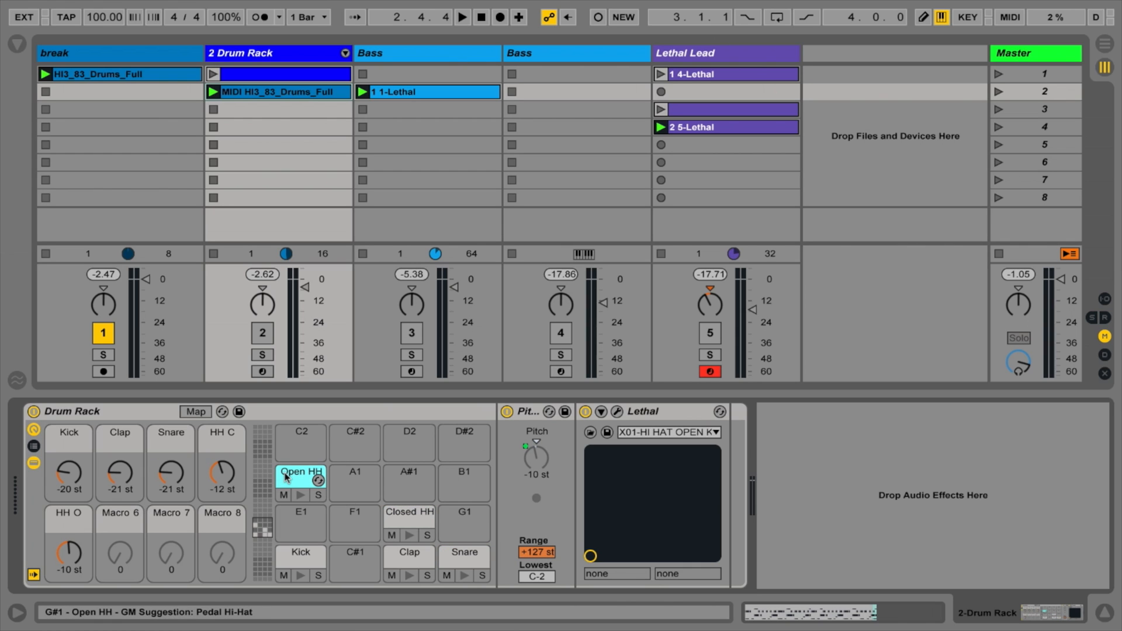
pyautogui.click(304, 558)
pyautogui.click(416, 560)
pyautogui.click(445, 560)
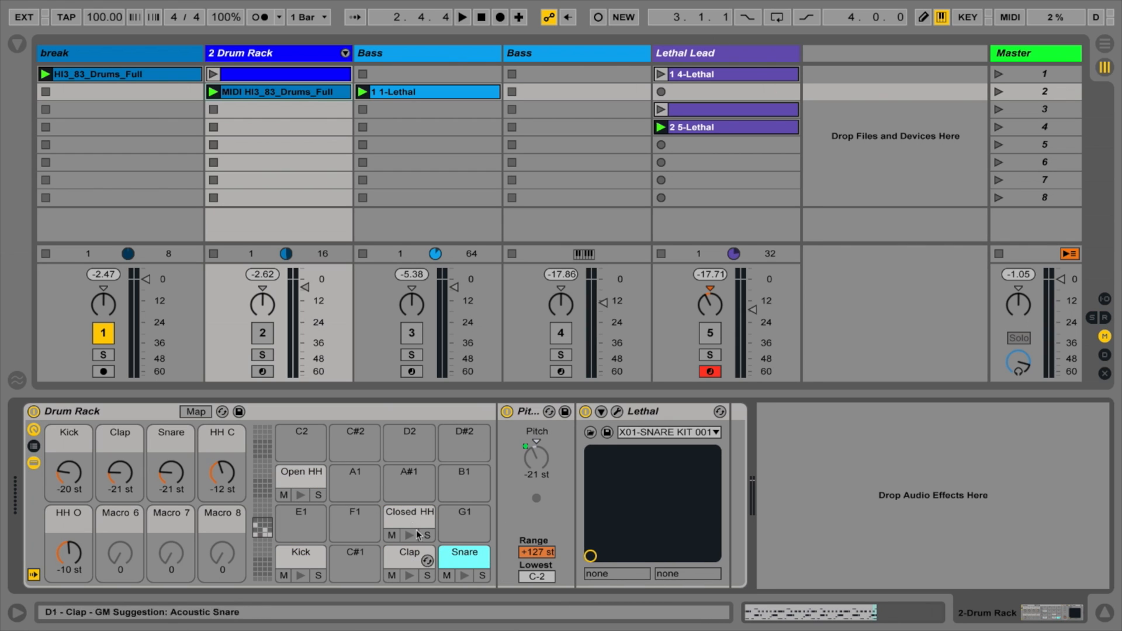
pyautogui.click(408, 517)
pyautogui.click(295, 475)
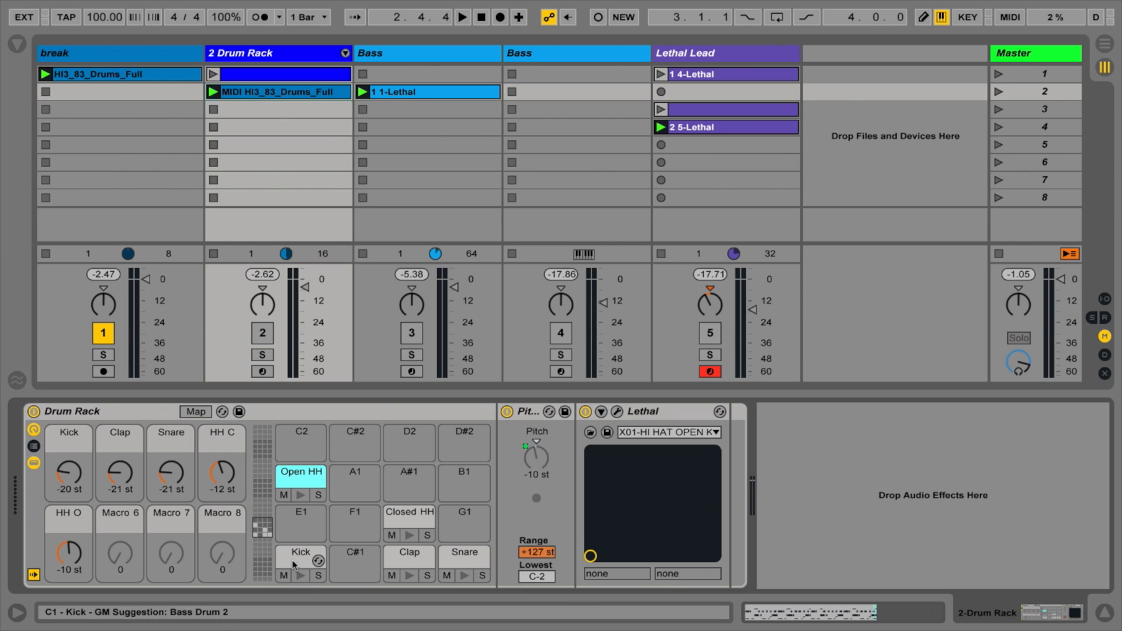
pyautogui.click(295, 558)
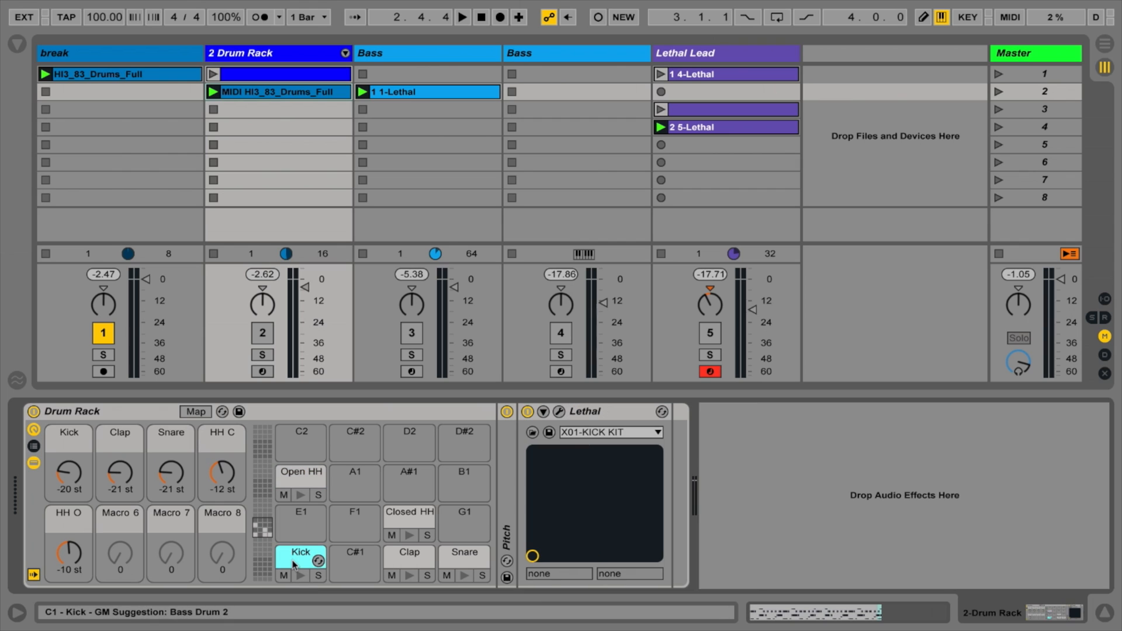
# Step: Inspect the Kick pad's preset in the Lethal plug-in window, close it and unfold the pad's Pitch device
pyautogui.click(559, 412)
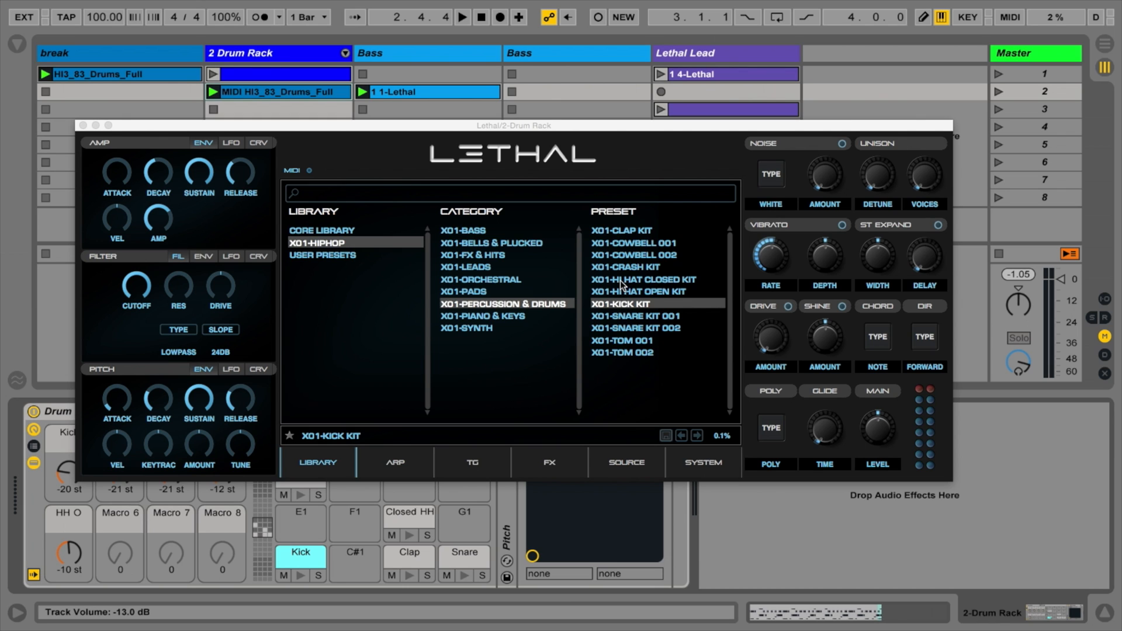
pyautogui.moveTo(207, 128); pyautogui.dragTo(236, 113)
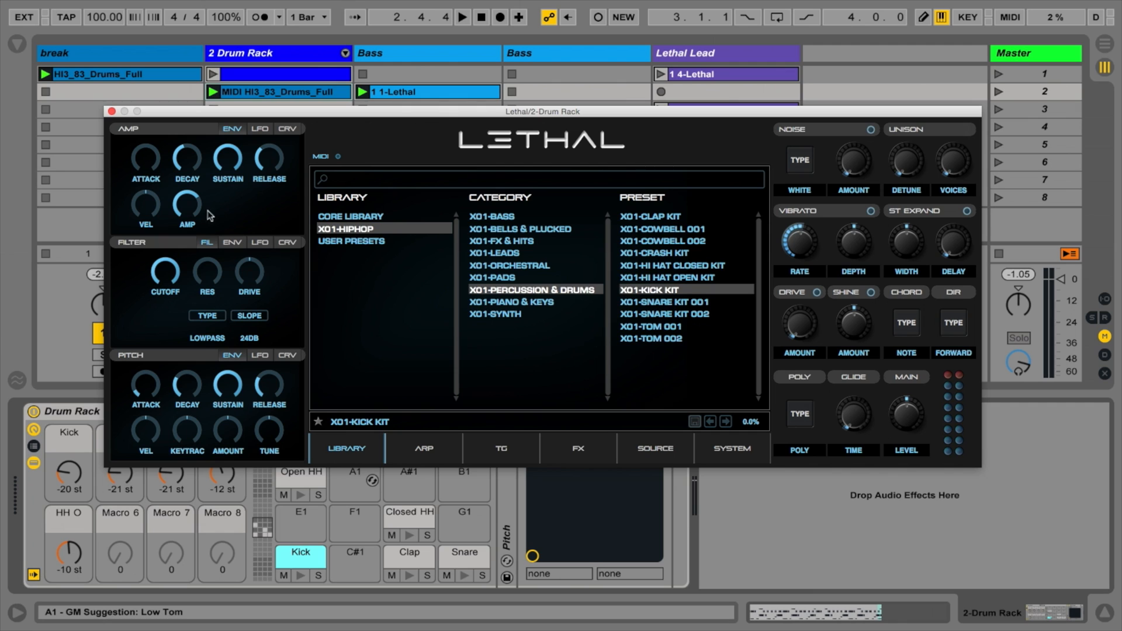
pyautogui.click(112, 111)
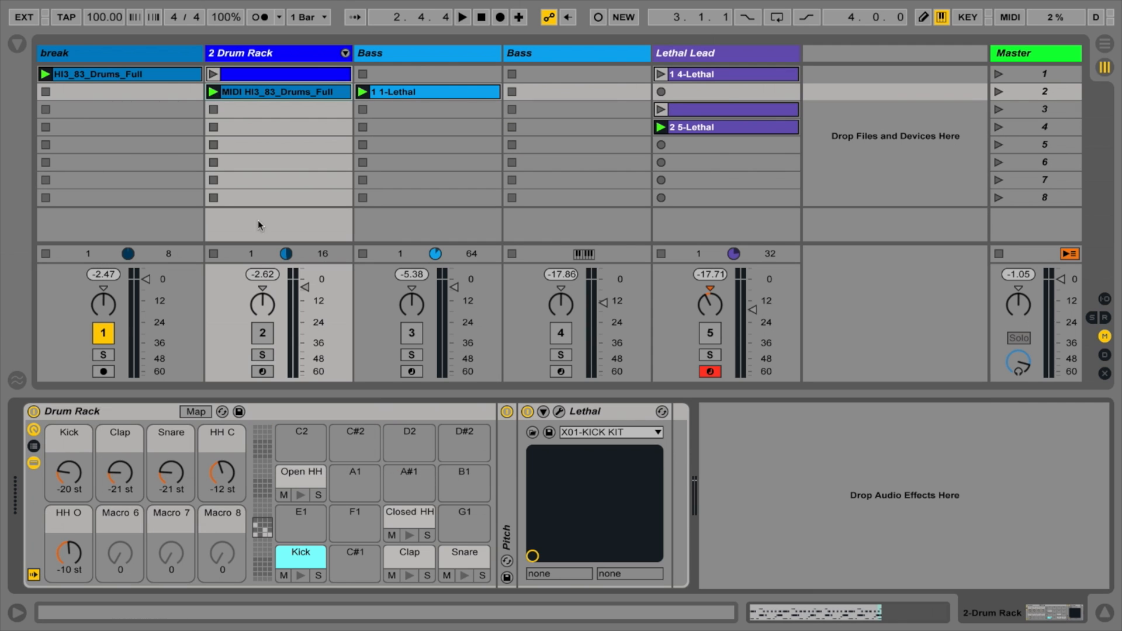
pyautogui.doubleClick(509, 474)
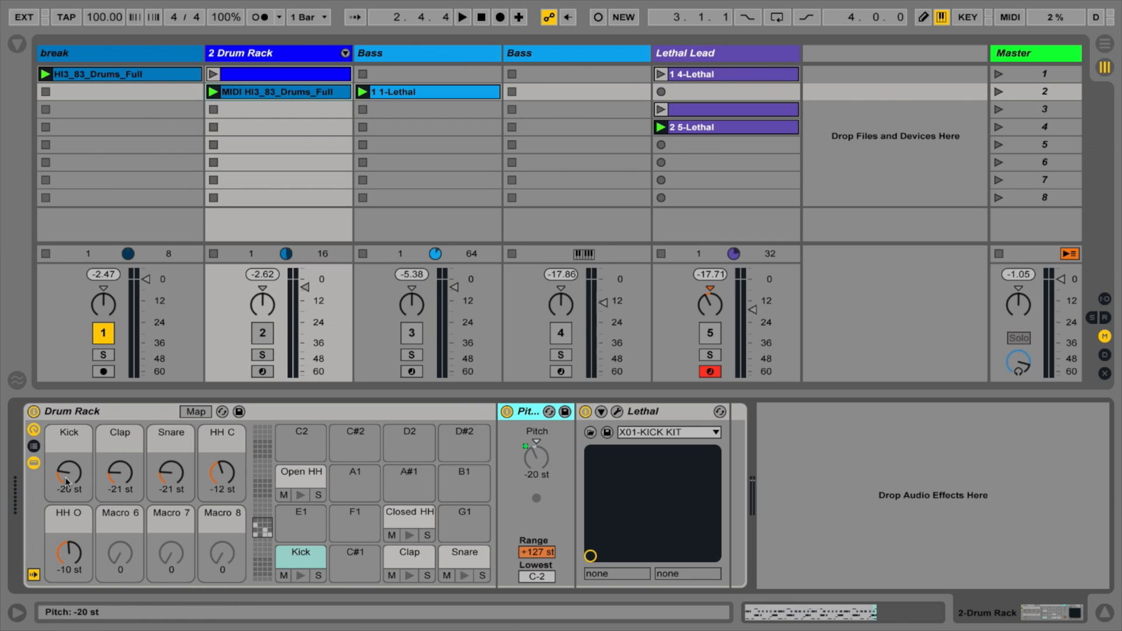
# Step: With the Drum Rack track activated and playing, set its Kick macro to -19 st and mute the break track
pyautogui.click(263, 333)
pyautogui.press('space')
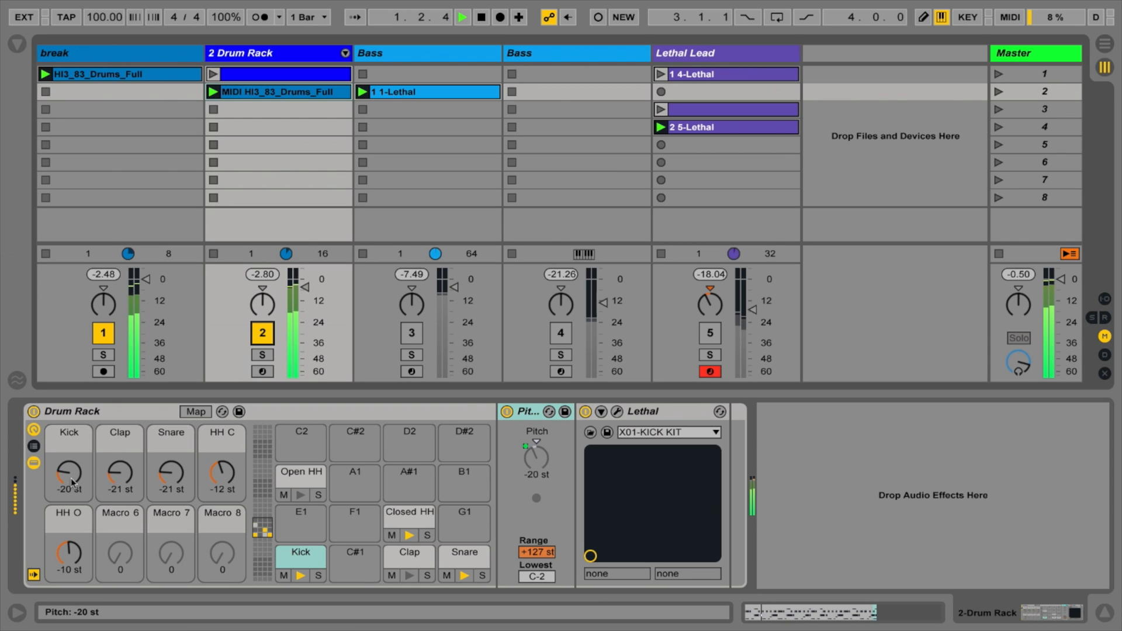
pyautogui.moveTo(70, 480)
pyautogui.mouseDown()
pyautogui.moveTo(70, 448)
pyautogui.moveTo(62, 475)
pyautogui.mouseUp()
pyautogui.click(107, 335)
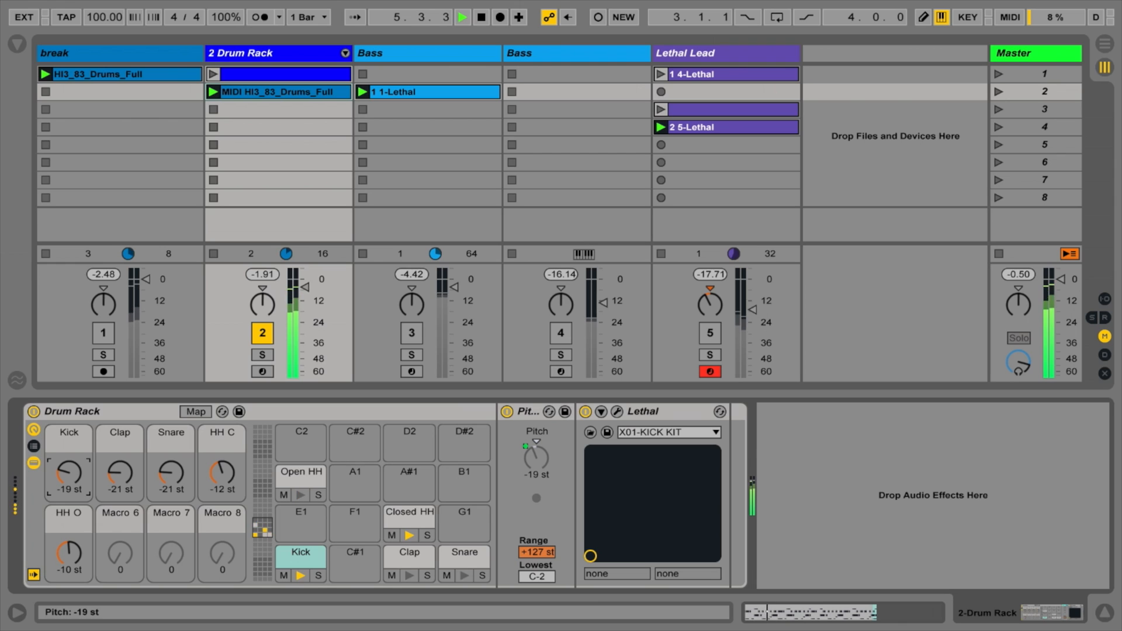
# Step: Try pitch macro values of -9 st for Clap, -13 st for Snare, -5 st for HH C and -24 st for HH O
pyautogui.moveTo(120, 479); pyautogui.dragTo(119, 474)
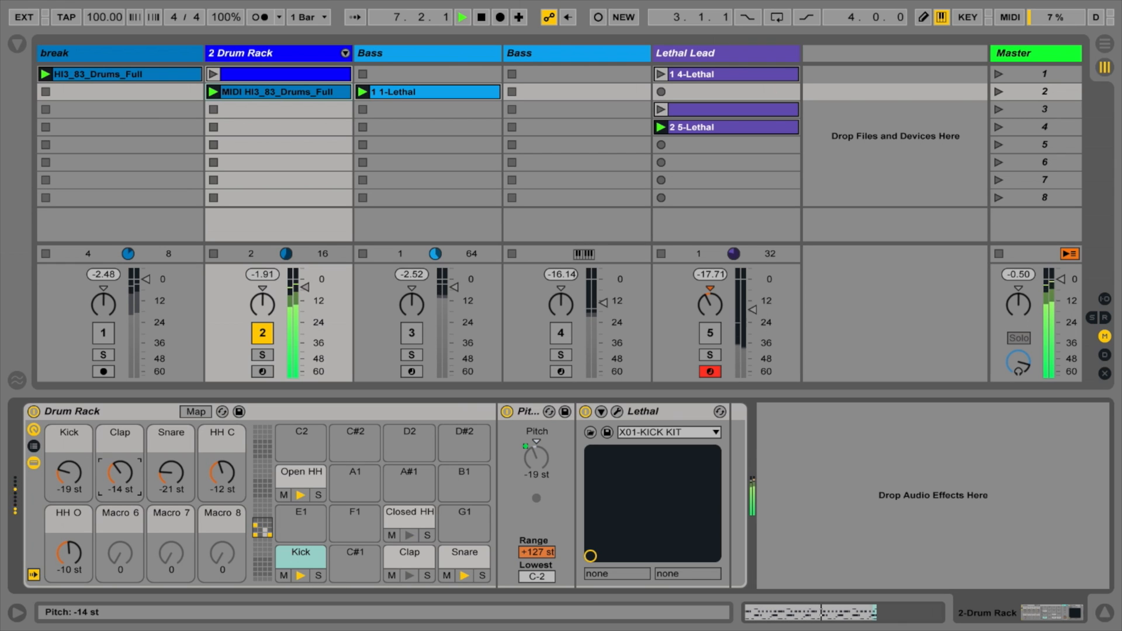
pyautogui.moveTo(119, 472); pyautogui.dragTo(222, 465)
pyautogui.moveTo(85, 547); pyautogui.dragTo(84, 561)
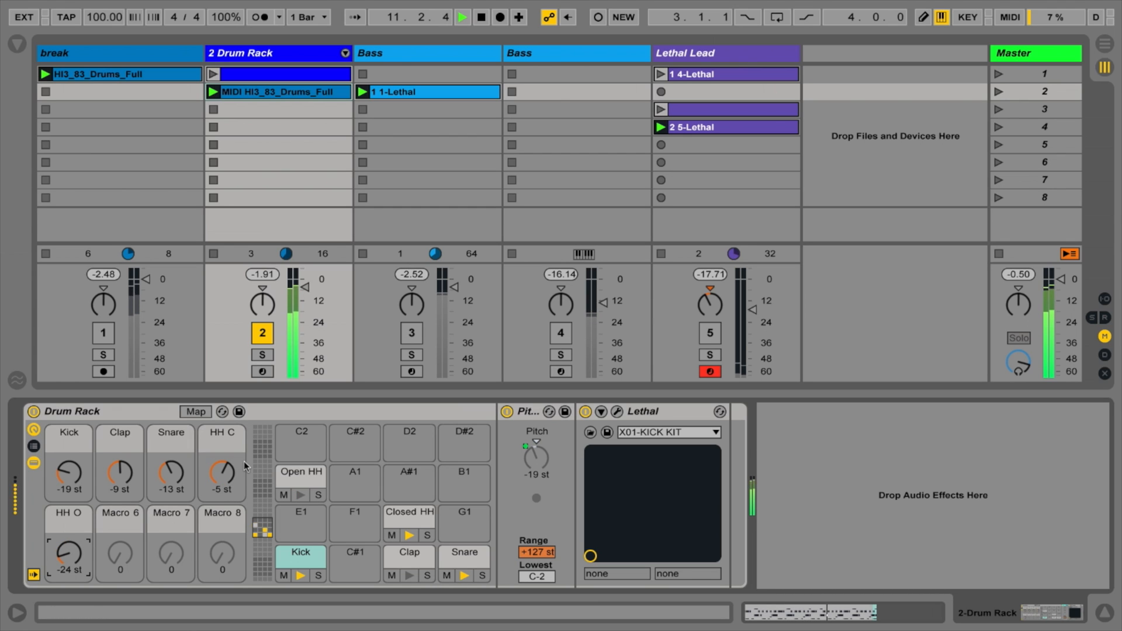
# Step: Stop playback and undo the Clap, Snare and hi-hat pitch macro changes
pyautogui.press('space')
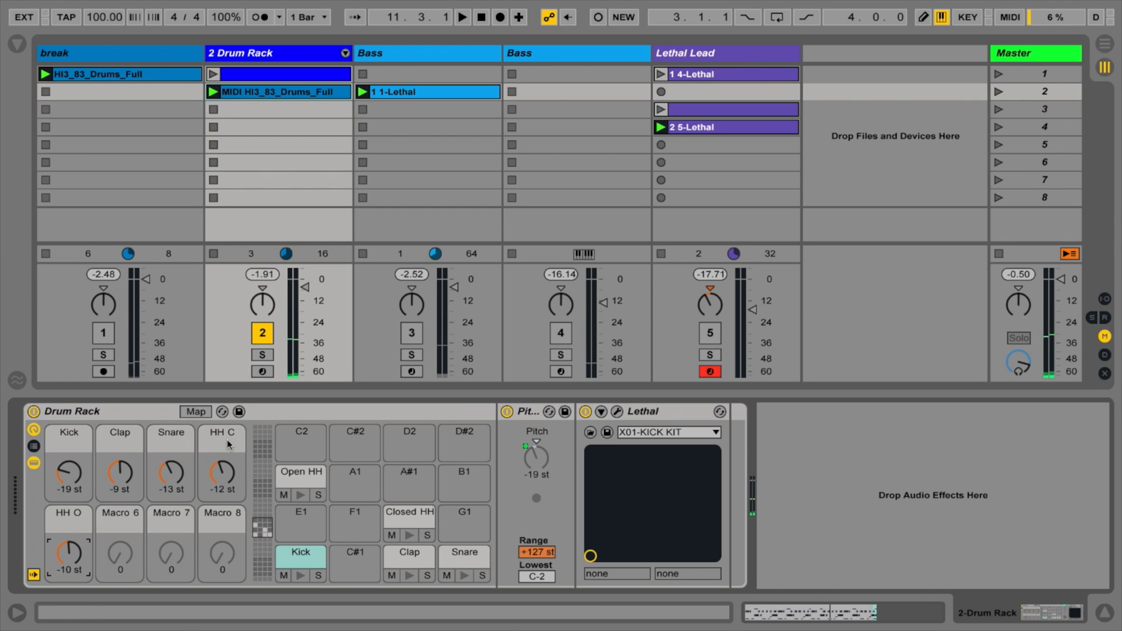
pyautogui.hotkey('ctrl', 'z')
pyautogui.hotkey('ctrl', 'z')
pyautogui.hotkey('ctrl', 'z')
pyautogui.hotkey('ctrl', 'z')
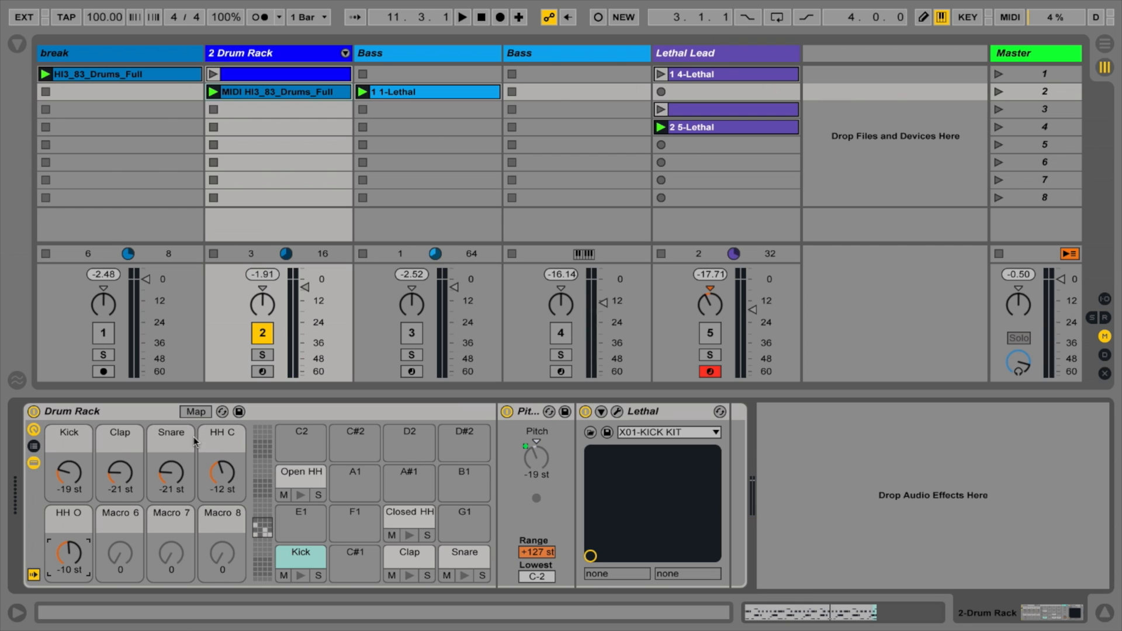
# Step: Unmute the break track during playback and lower its volume to about -10 dB beneath the Drum Rack
pyautogui.press('space')
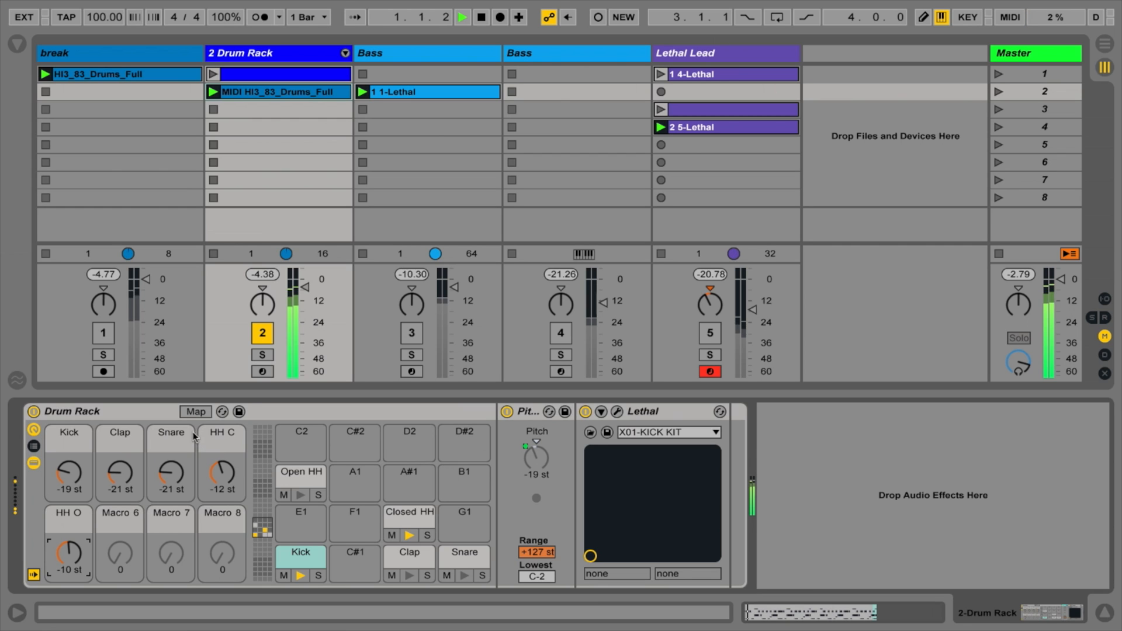
pyautogui.click(104, 333)
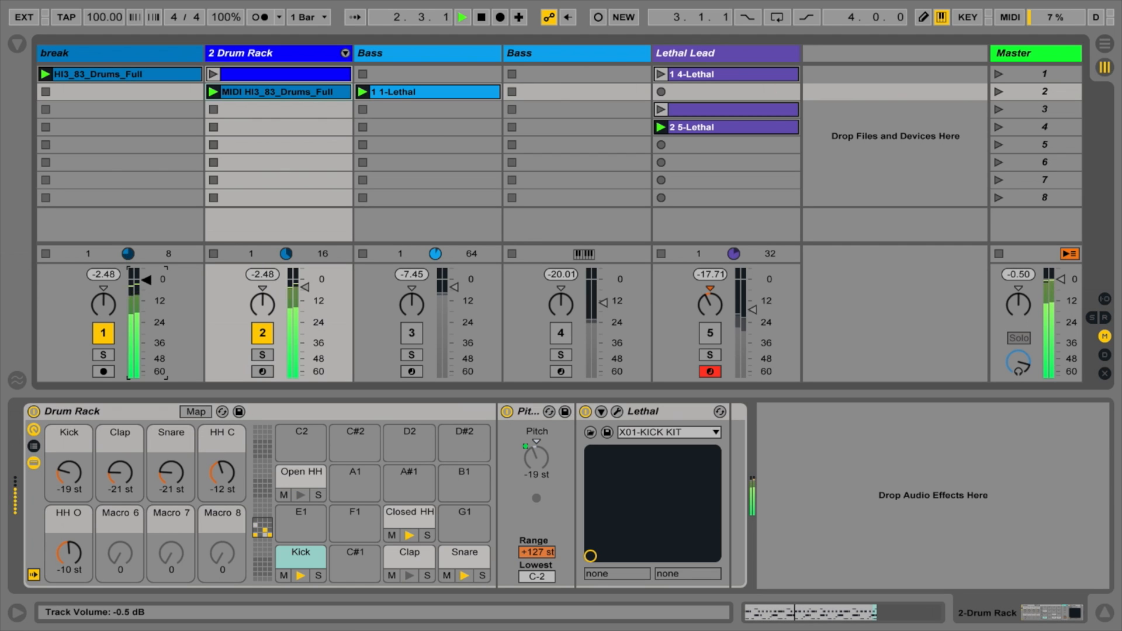
pyautogui.moveTo(146, 281); pyautogui.dragTo(147, 299)
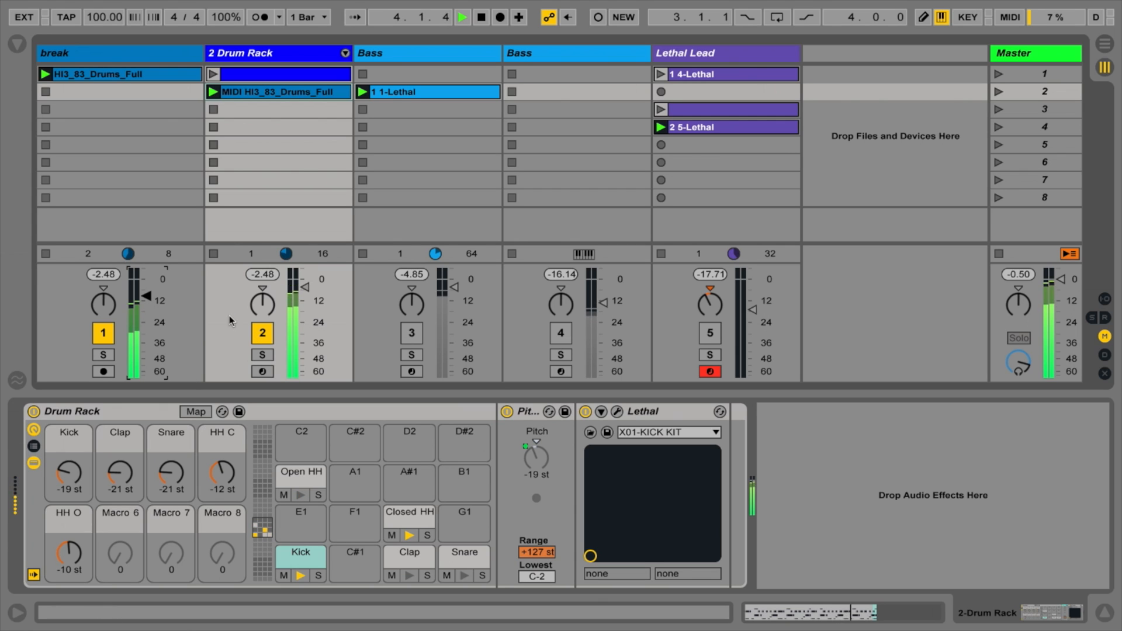
pyautogui.press('space')
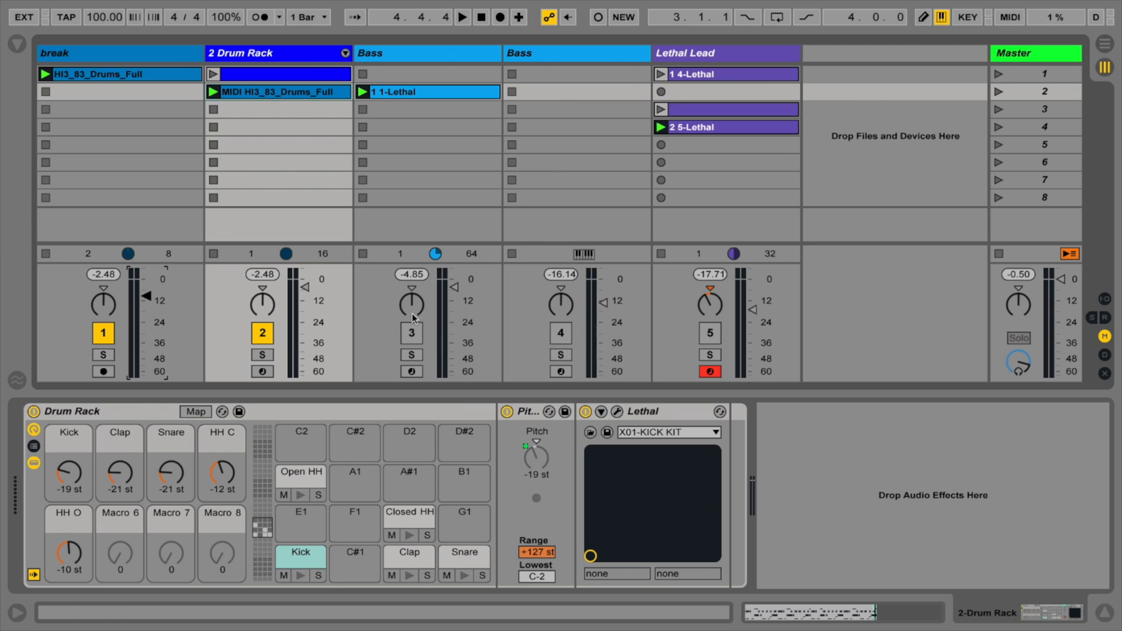
# Step: Activate the first Bass track and open its Lethal synth to view the X01-SUB BASS 003 preset
pyautogui.click(411, 332)
pyautogui.click(417, 52)
pyautogui.click(64, 410)
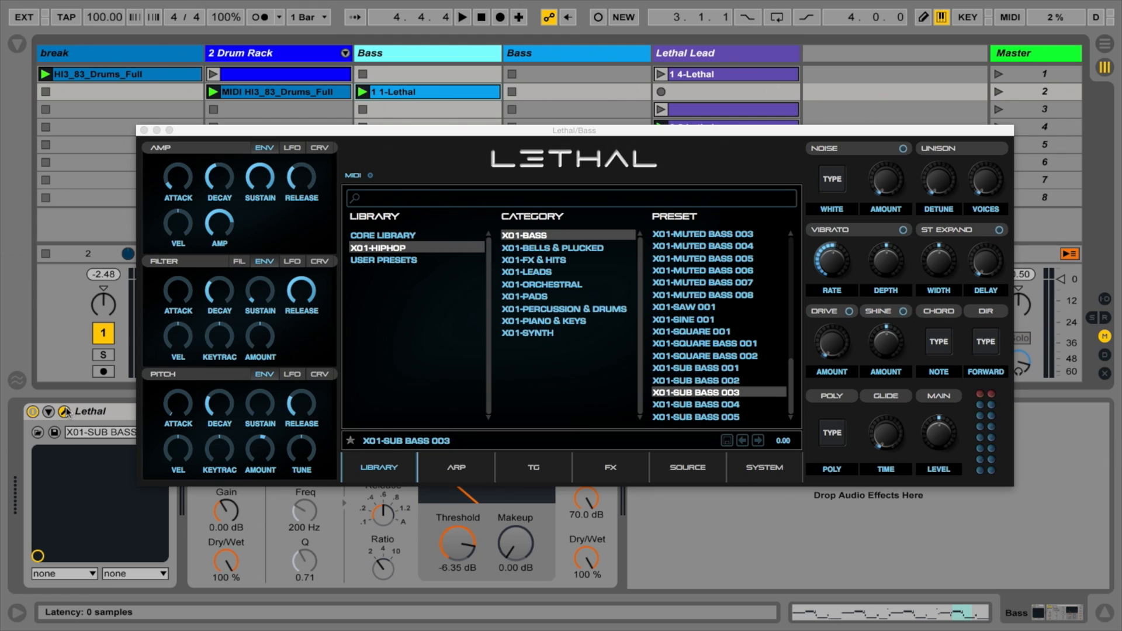
pyautogui.moveTo(453, 133); pyautogui.dragTo(415, 127)
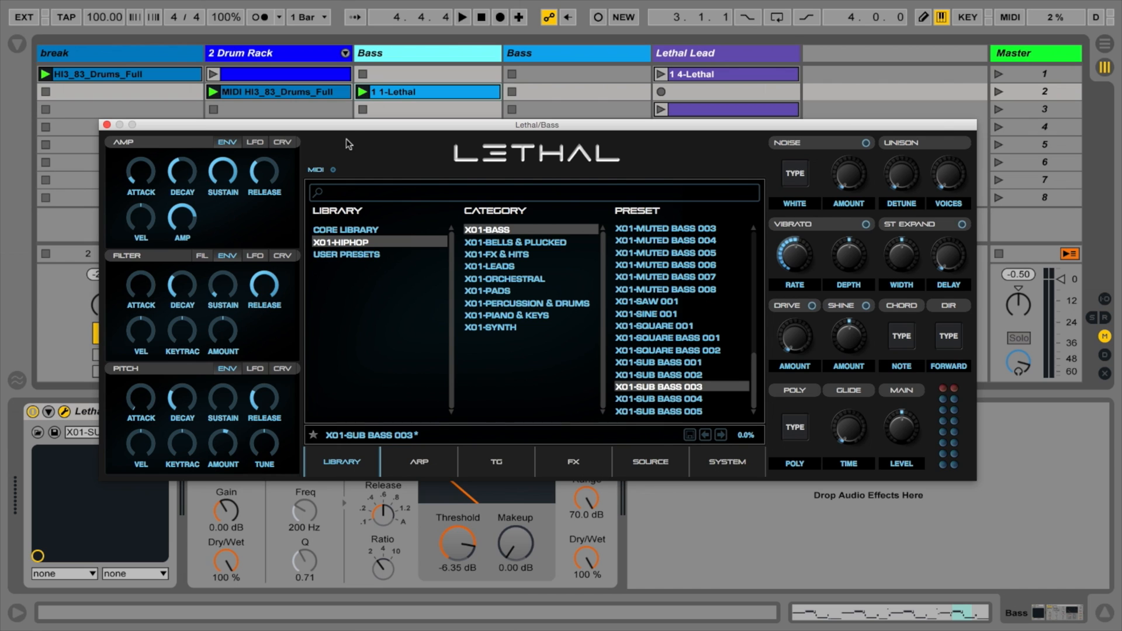
pyautogui.moveTo(347, 118); pyautogui.dragTo(369, 134)
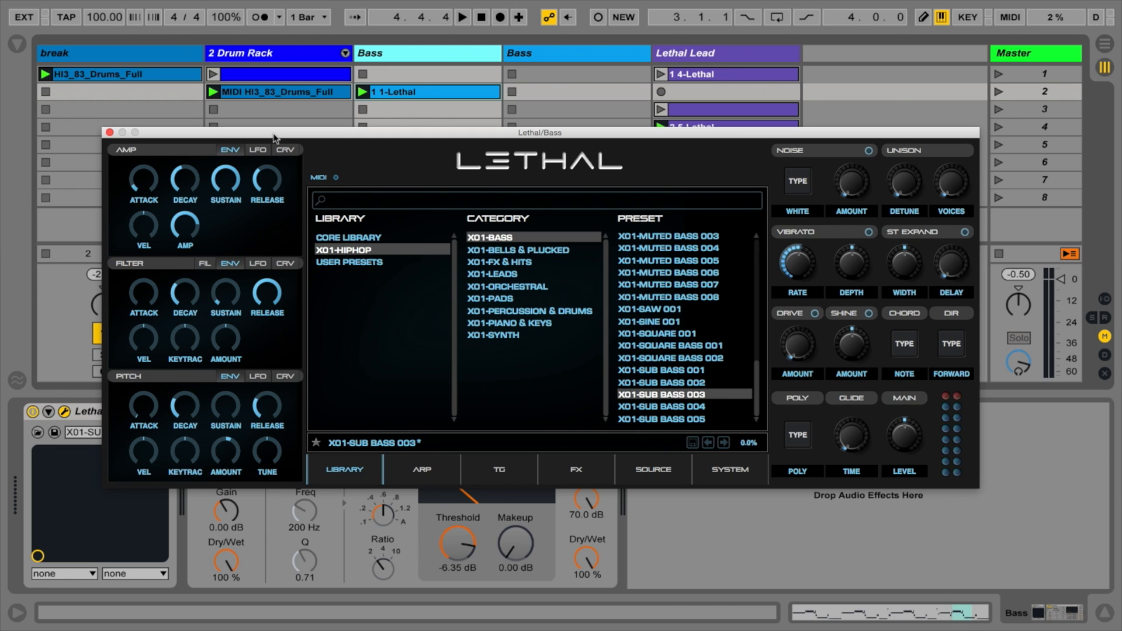
# Step: Solo the first Bass track during playback and bypass its Glue Compressor
pyautogui.press('space')
pyautogui.moveTo(313, 134); pyautogui.dragTo(298, 137)
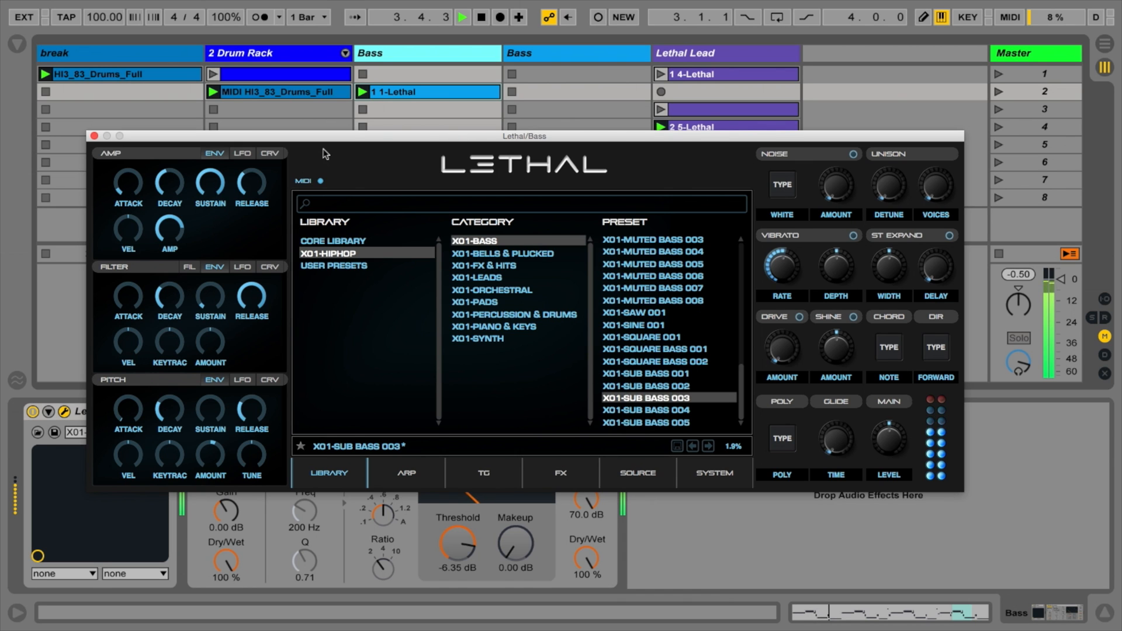
pyautogui.moveTo(327, 152); pyautogui.dragTo(354, 397)
pyautogui.click(413, 338)
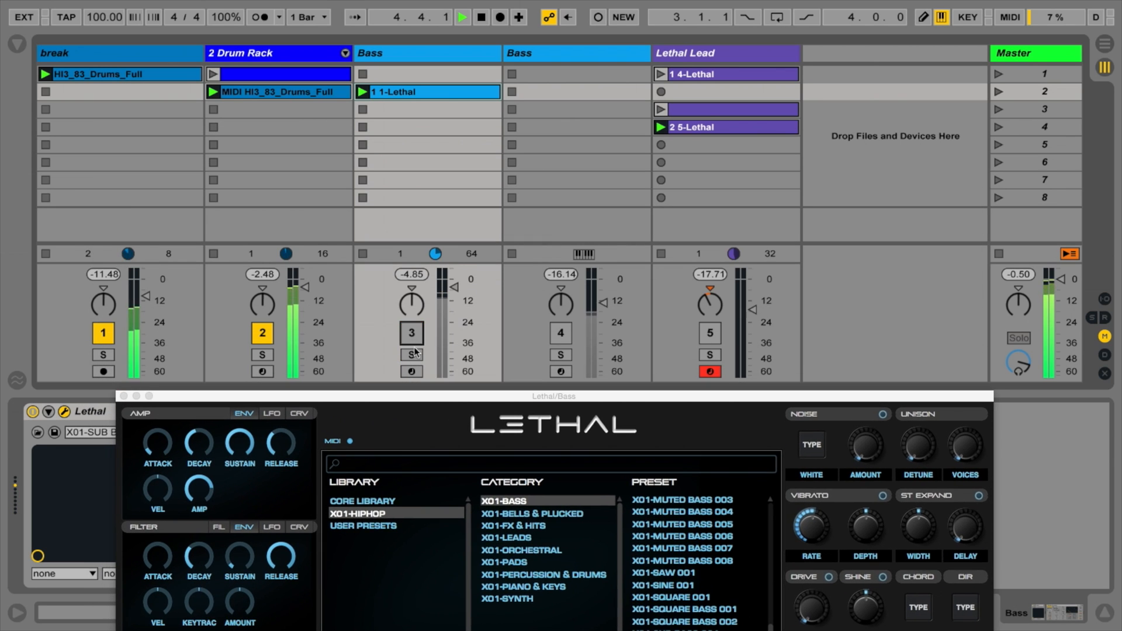
pyautogui.click(412, 355)
pyautogui.click(413, 338)
pyautogui.moveTo(426, 396); pyautogui.dragTo(426, 480)
pyautogui.click(197, 412)
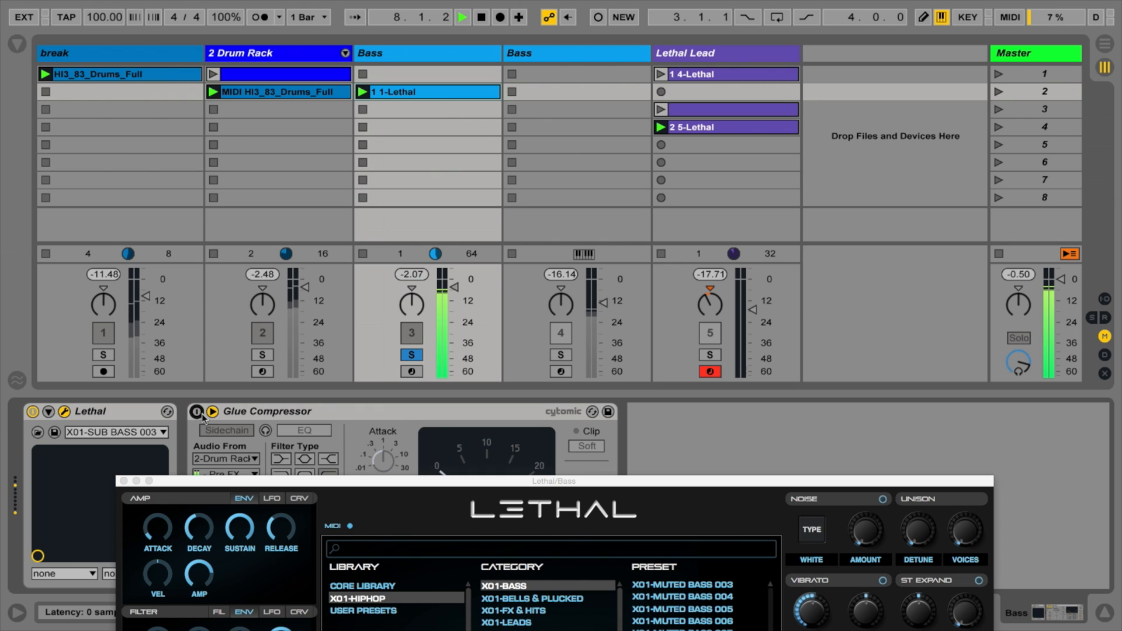
# Step: Try out Lethal's pitch envelope controls on the sub bass, close the synth and unsolo the Bass track
pyautogui.doubleClick(222, 481)
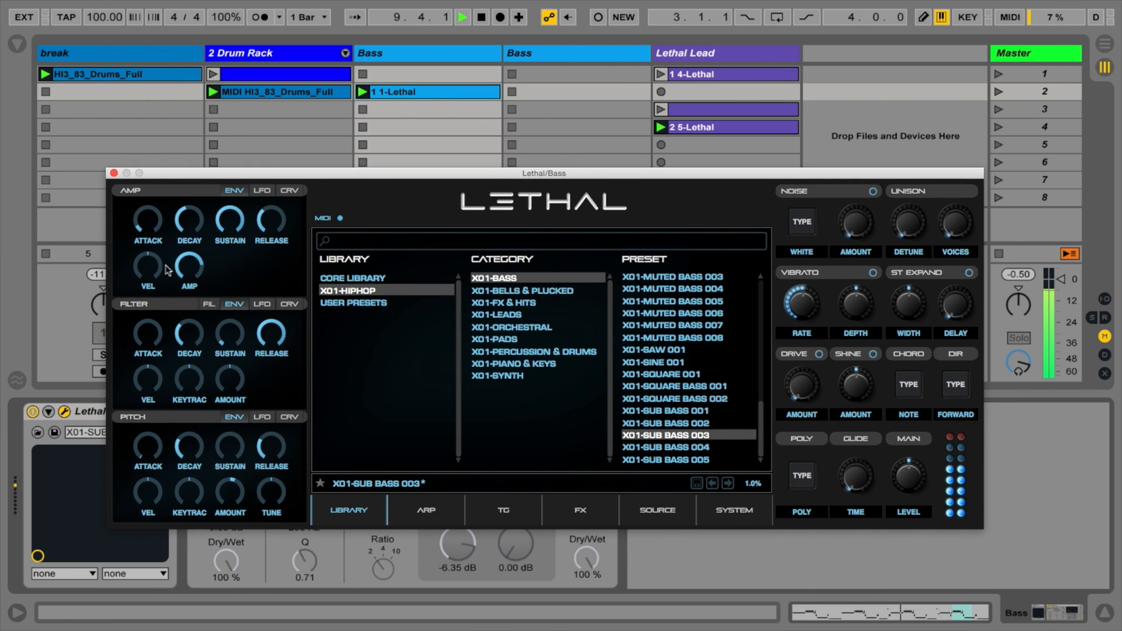
pyautogui.moveTo(180, 446); pyautogui.dragTo(144, 443)
pyautogui.moveTo(236, 494); pyautogui.dragTo(237, 497)
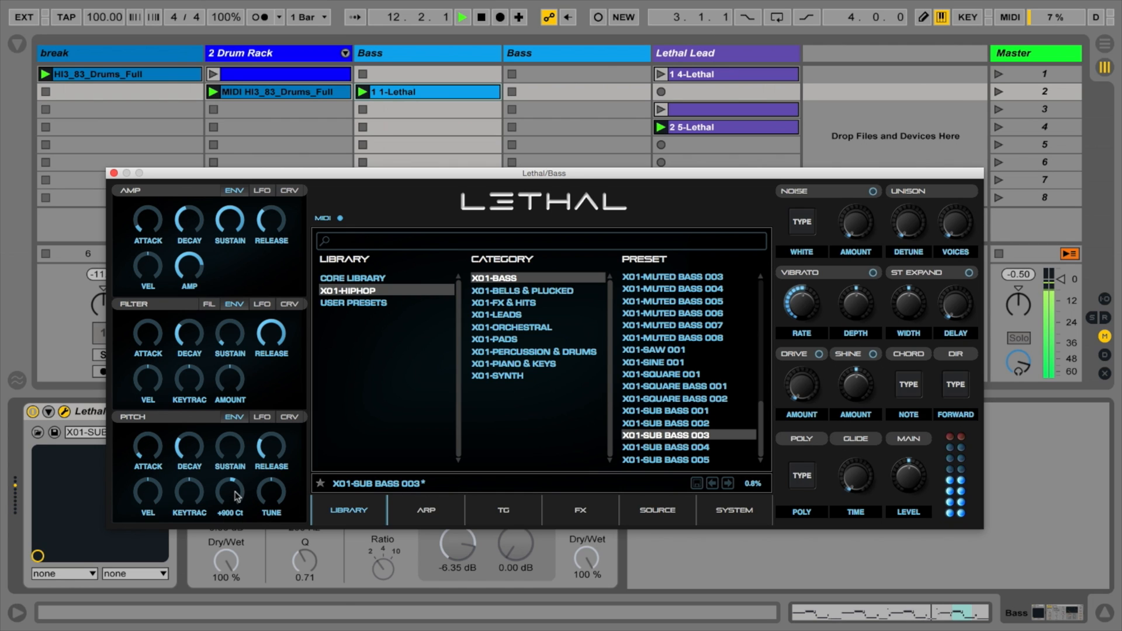
pyautogui.click(113, 173)
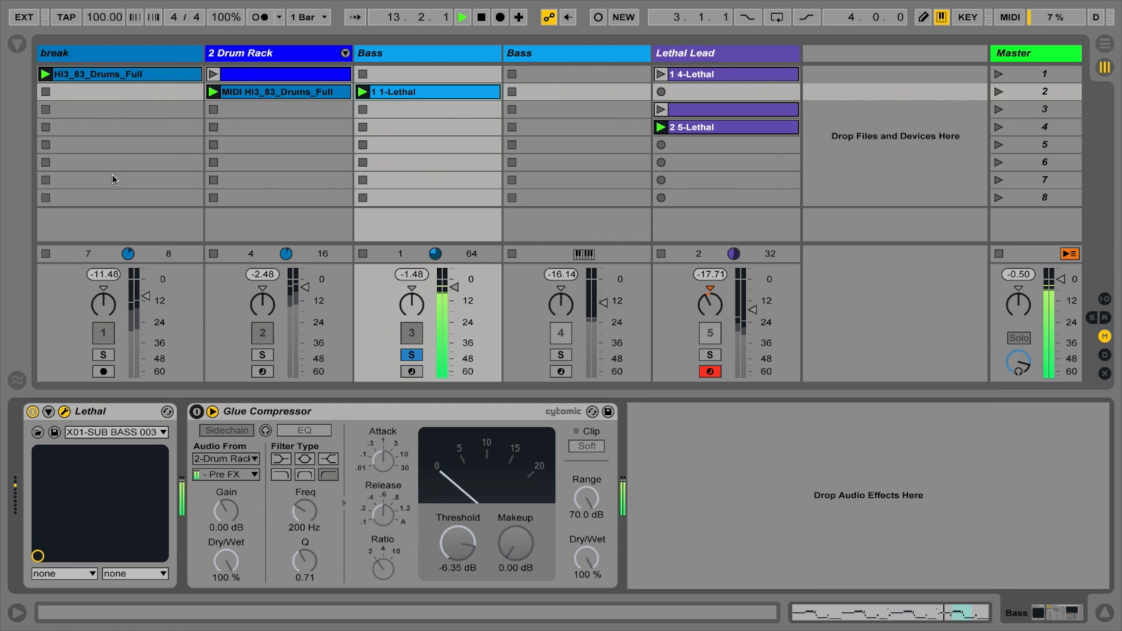
pyautogui.click(412, 355)
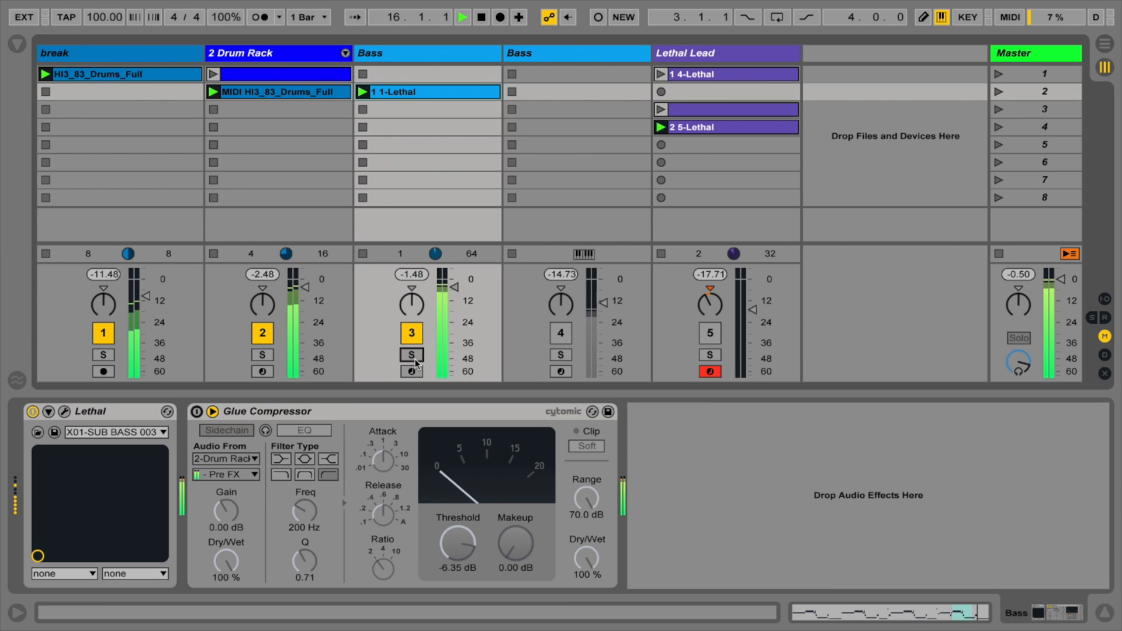
# Step: Activate the second Bass track and open its Lethal synth, moving the synth window clear of the mixer
pyautogui.click(454, 287)
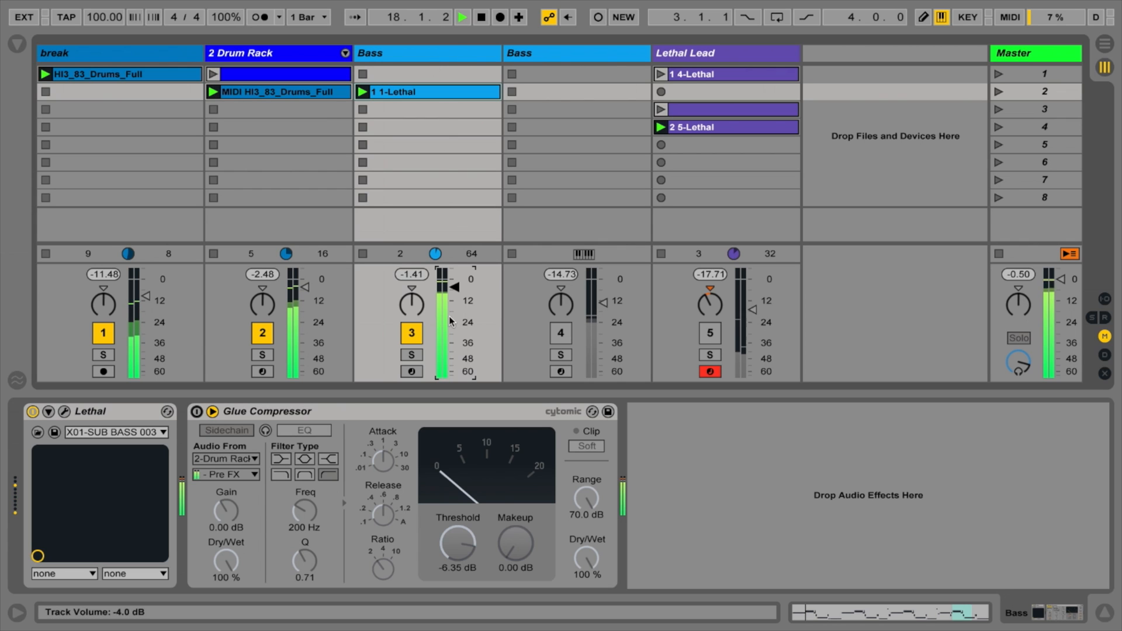
pyautogui.click(388, 95)
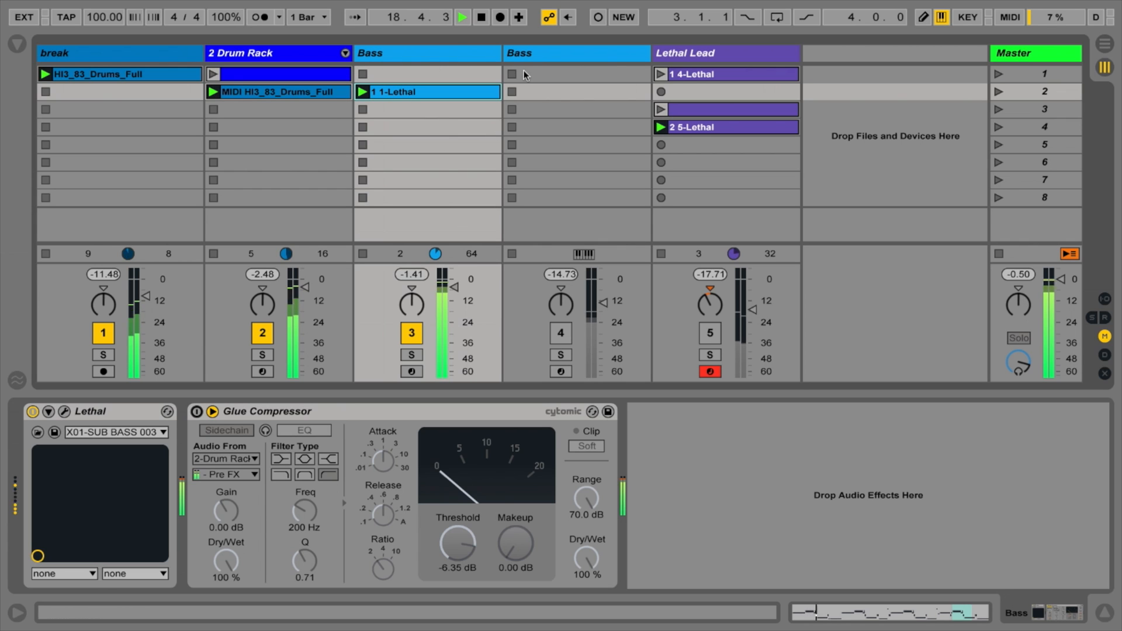
pyautogui.click(551, 55)
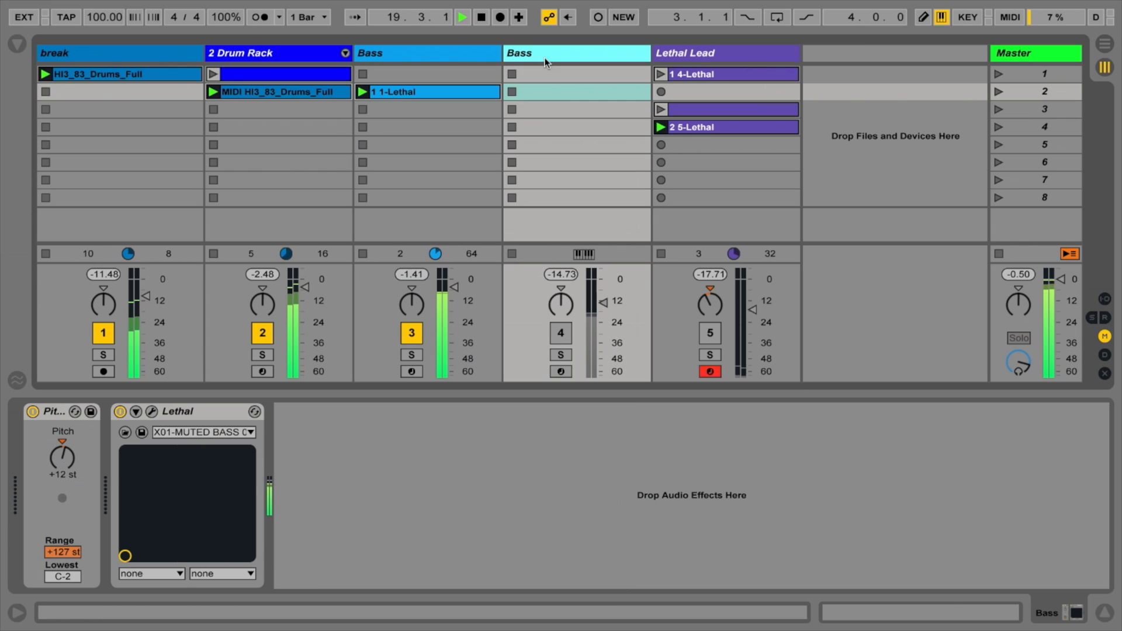
pyautogui.click(151, 411)
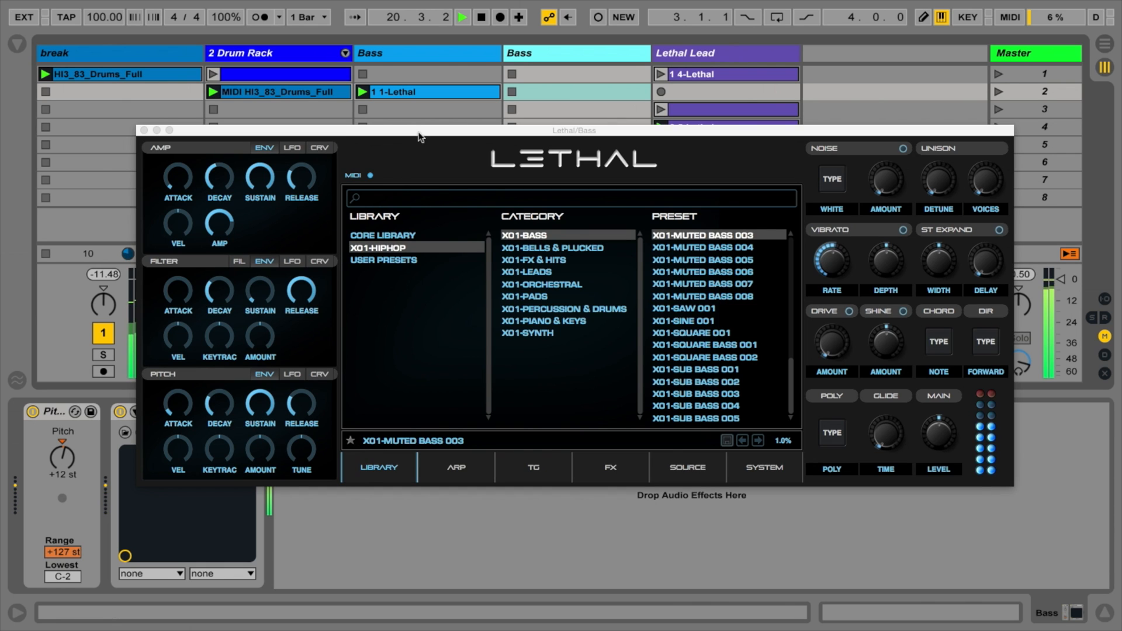
pyautogui.moveTo(420, 136); pyautogui.dragTo(394, 336)
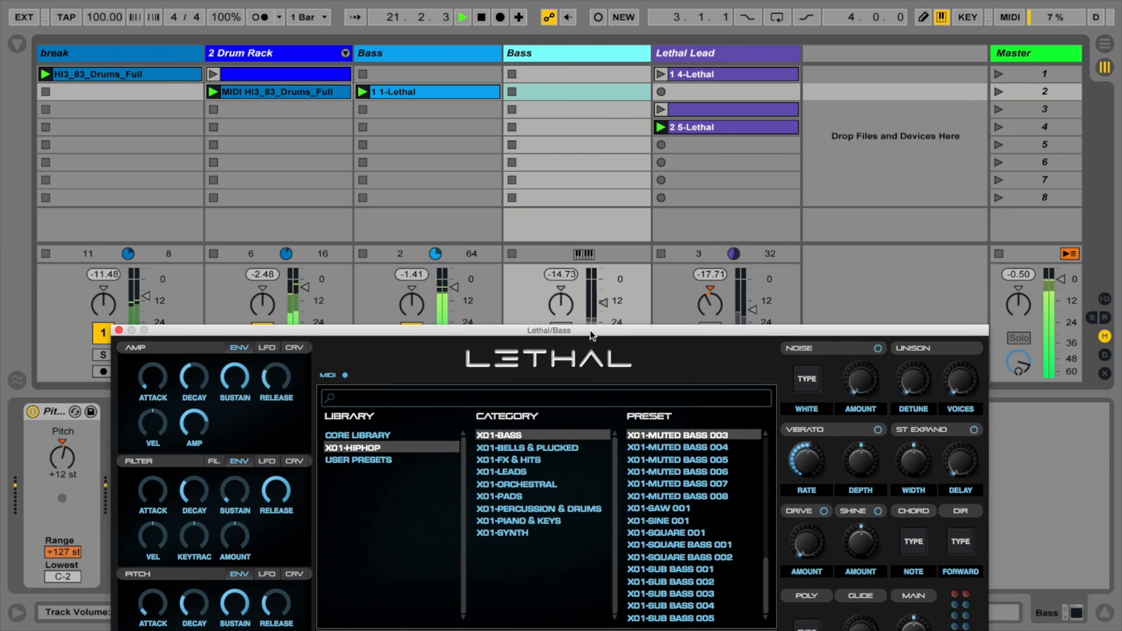
pyautogui.moveTo(591, 335); pyautogui.dragTo(513, 168)
pyautogui.click(564, 332)
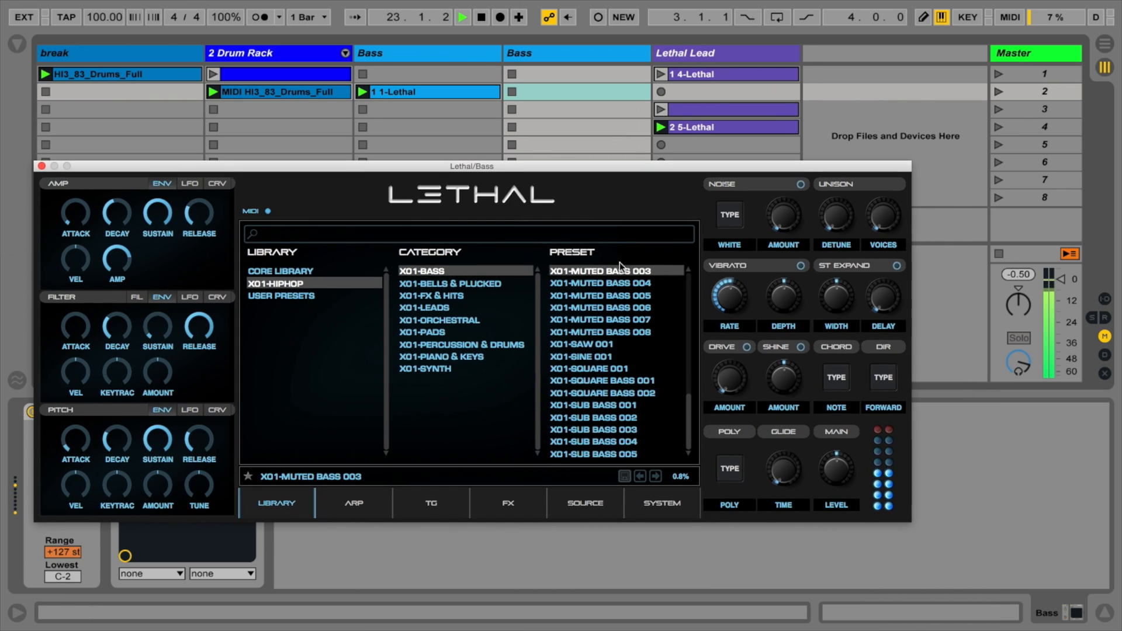
# Step: Audition Lethal's hip-hop bass presets on the second Bass track, from X01-MUTED BASS 004 down to X01-SQUARE BASS 001
pyautogui.click(598, 283)
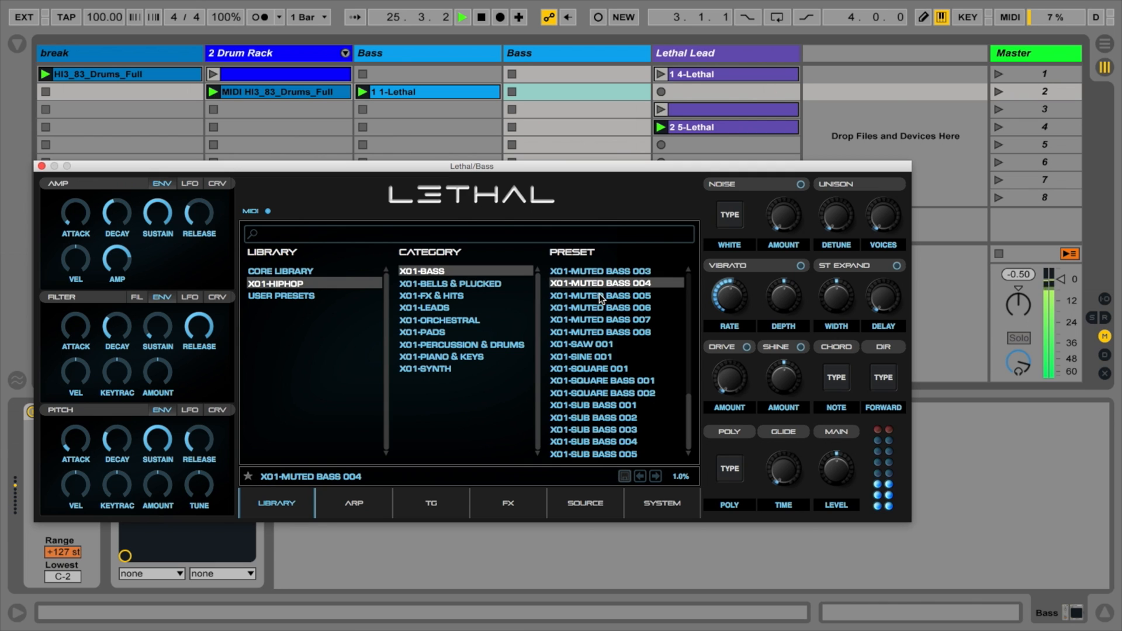
pyautogui.click(598, 297)
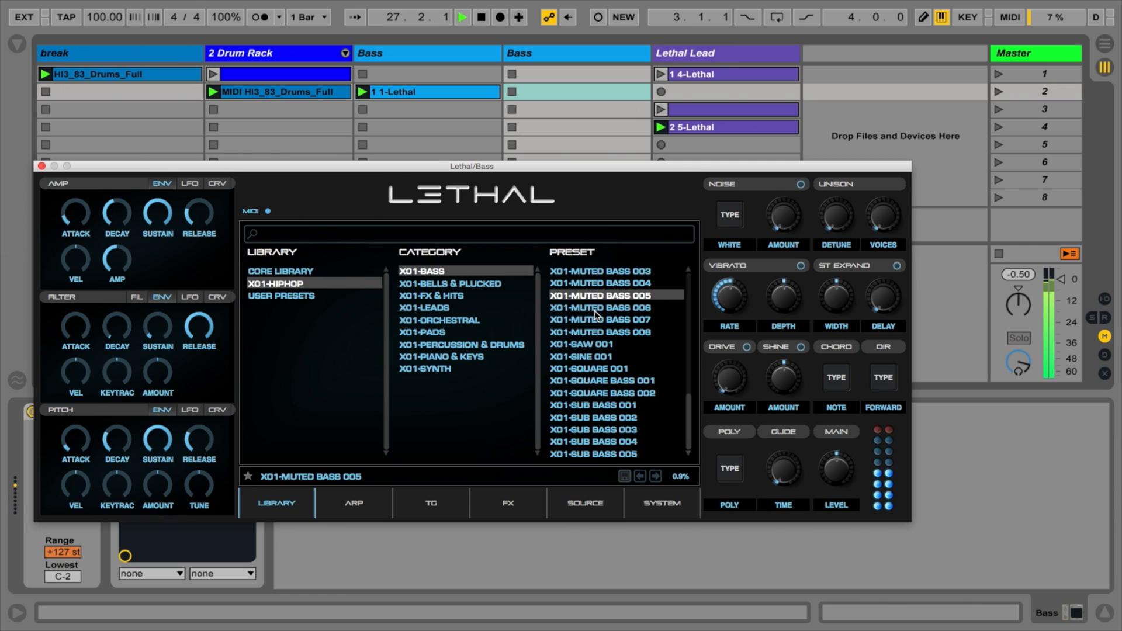
pyautogui.click(594, 311)
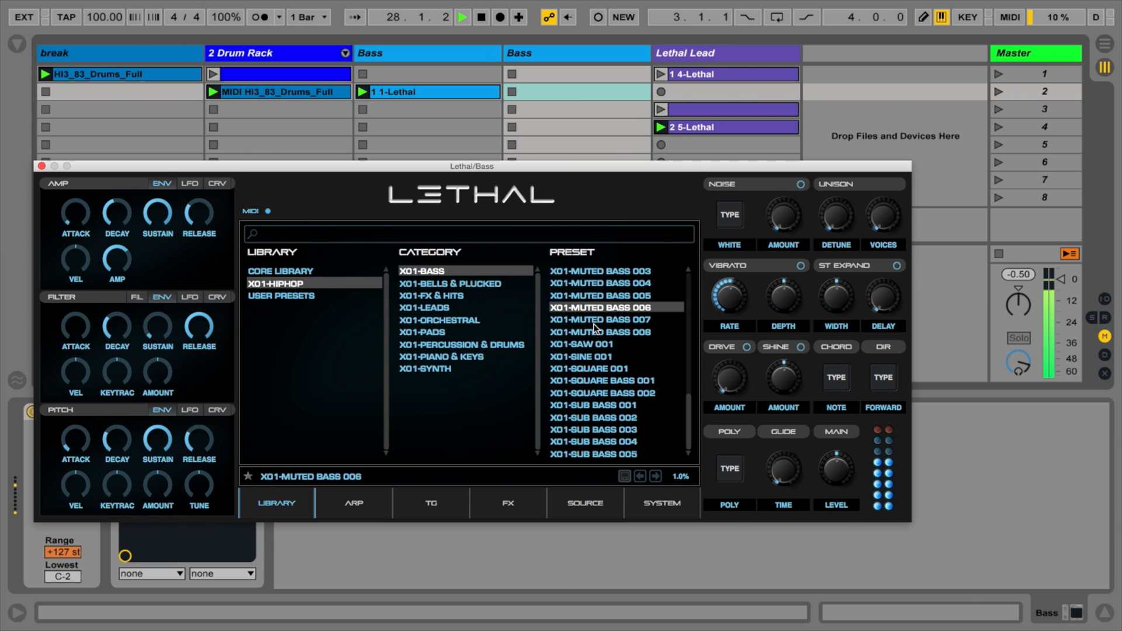
pyautogui.click(593, 321)
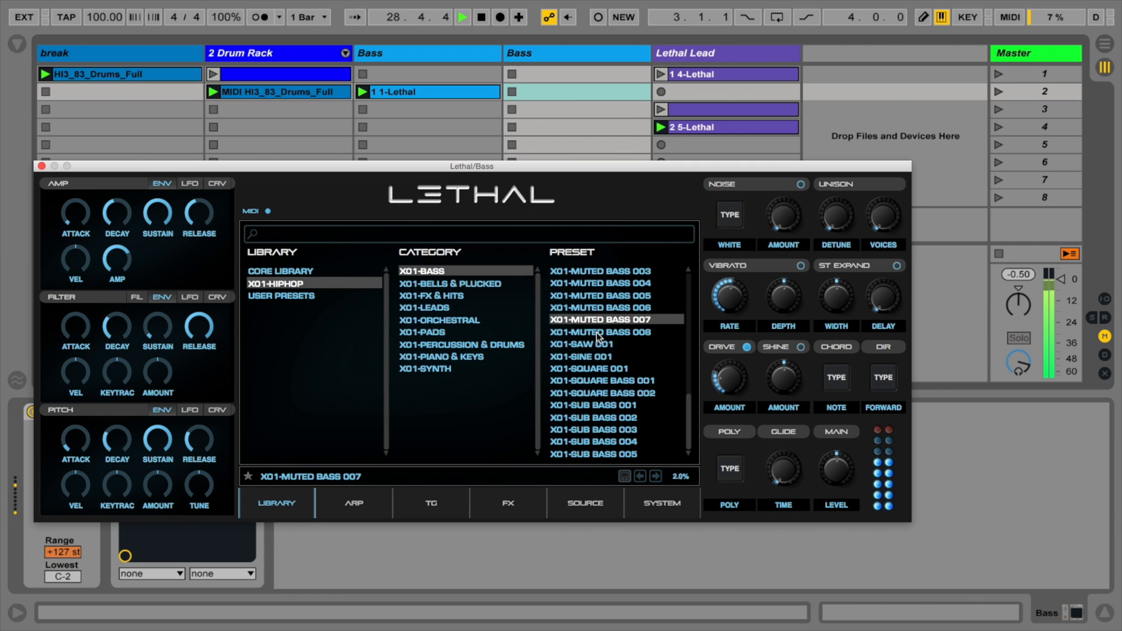
pyautogui.click(597, 333)
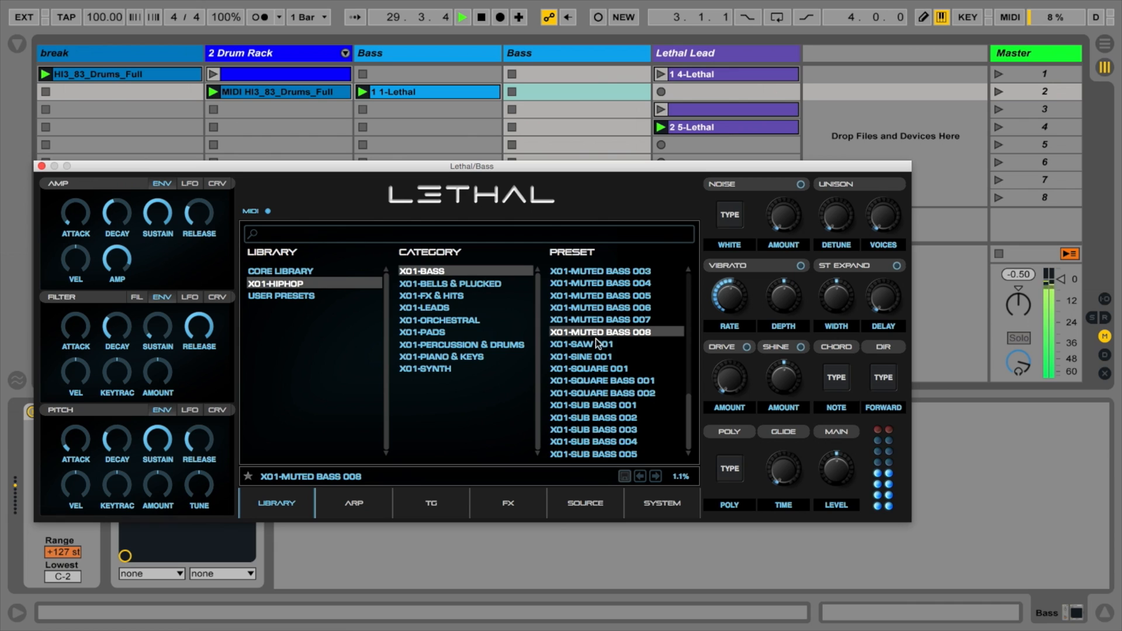
pyautogui.click(597, 344)
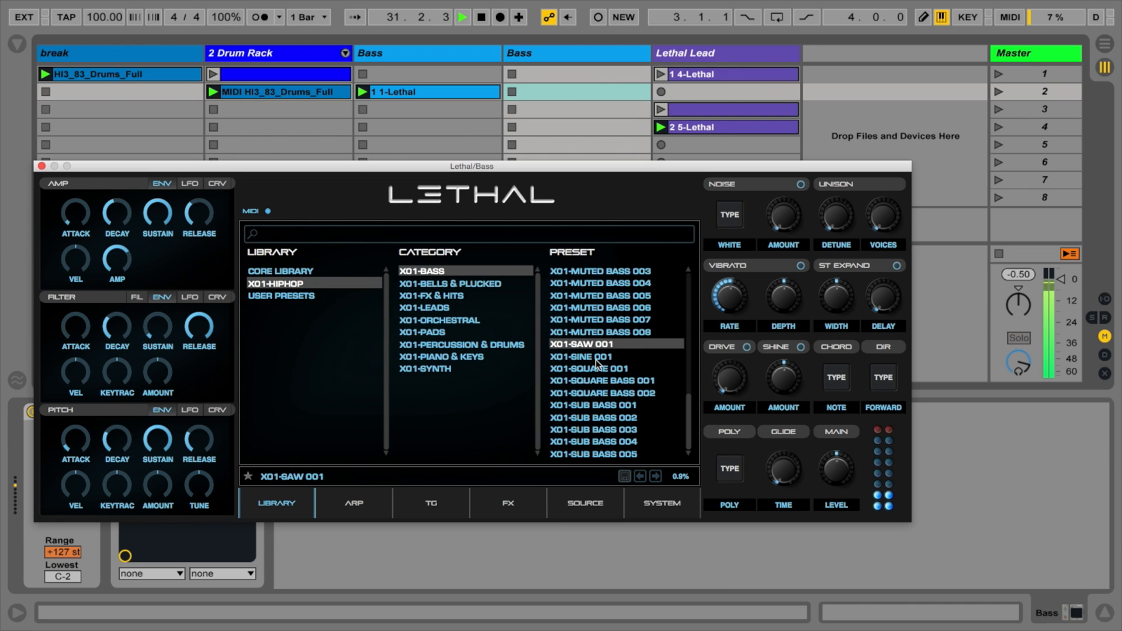
pyautogui.click(595, 358)
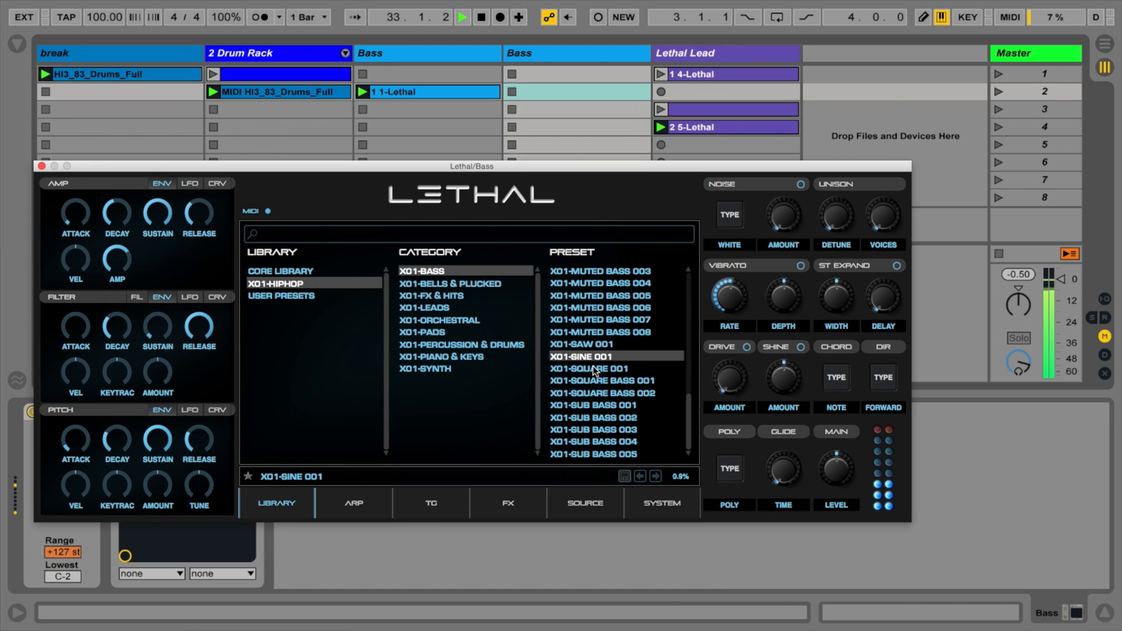
pyautogui.click(595, 379)
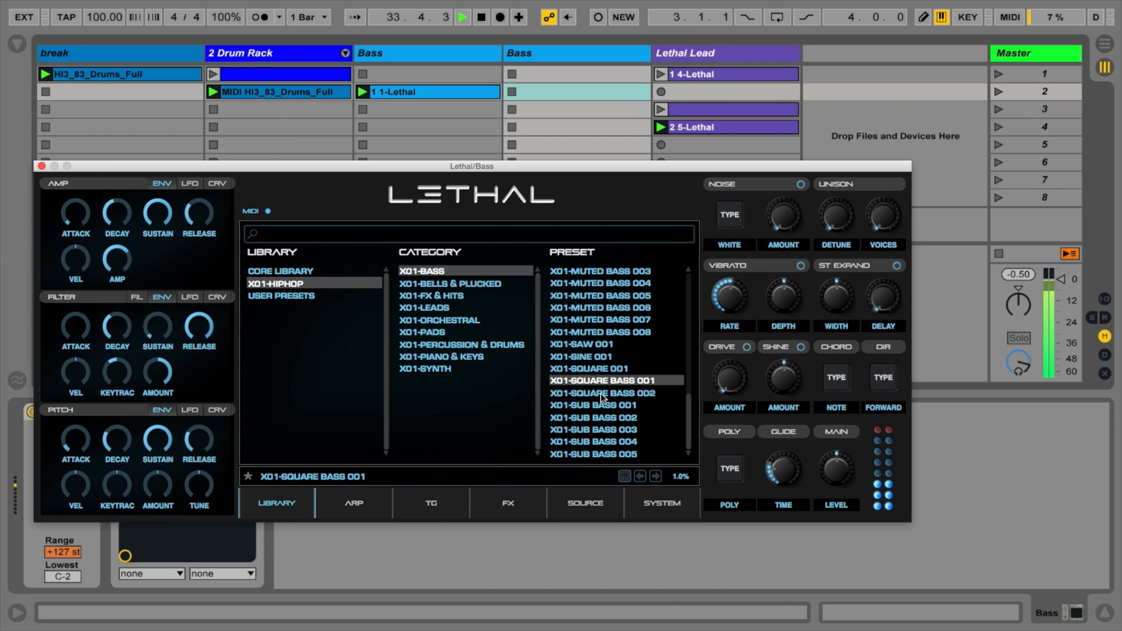
# Step: Load the X01-MUTED BASS 004 preset, close the synth and lower the second Bass track's volume slightly
pyautogui.click(595, 283)
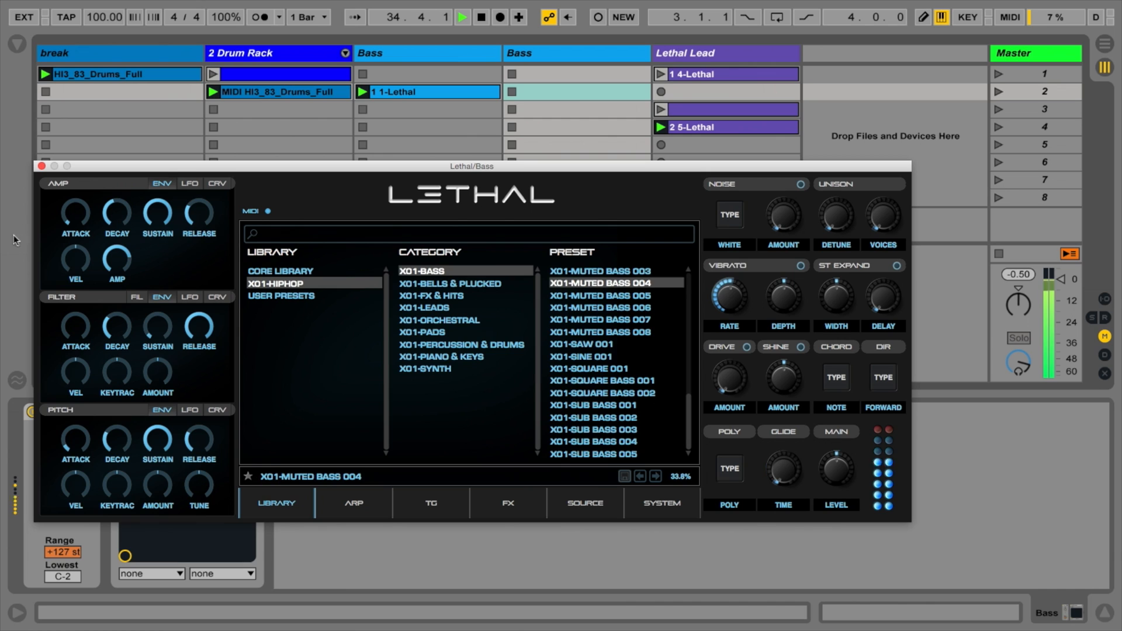
pyautogui.click(42, 166)
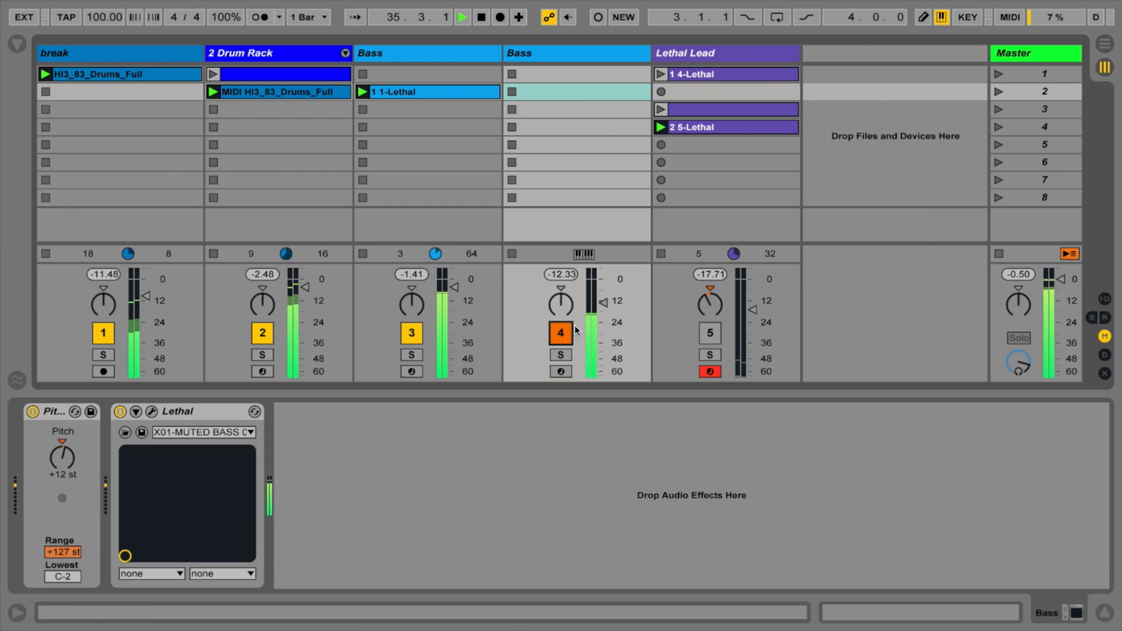
pyautogui.moveTo(603, 302); pyautogui.dragTo(603, 306)
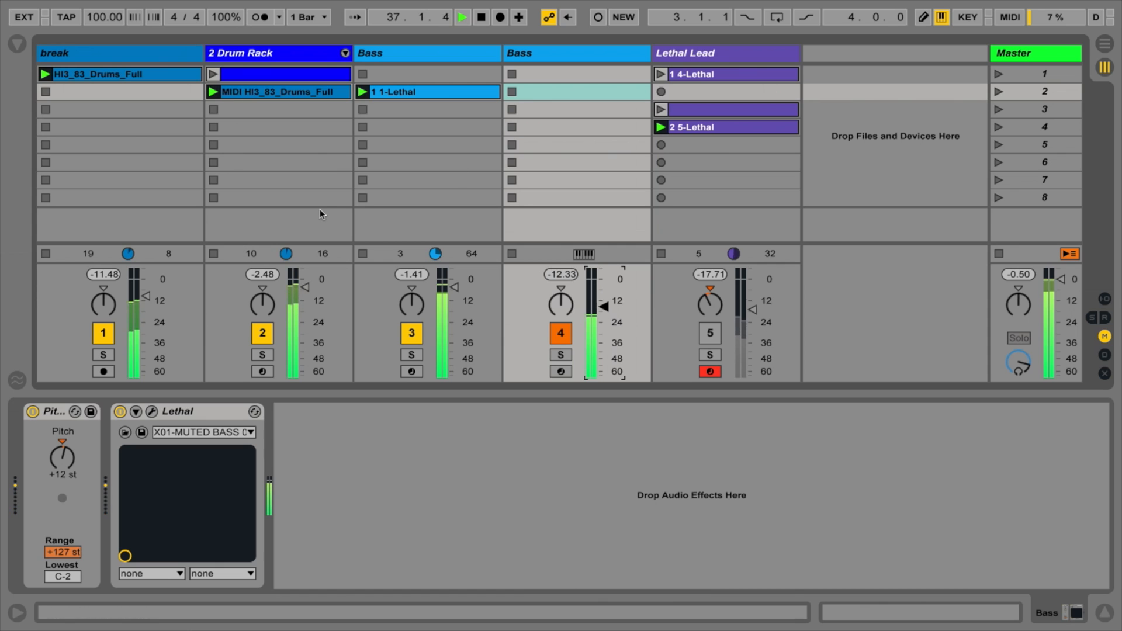
# Step: Activate the Lethal Lead track during playback and open its Lethal synth
pyautogui.click(669, 54)
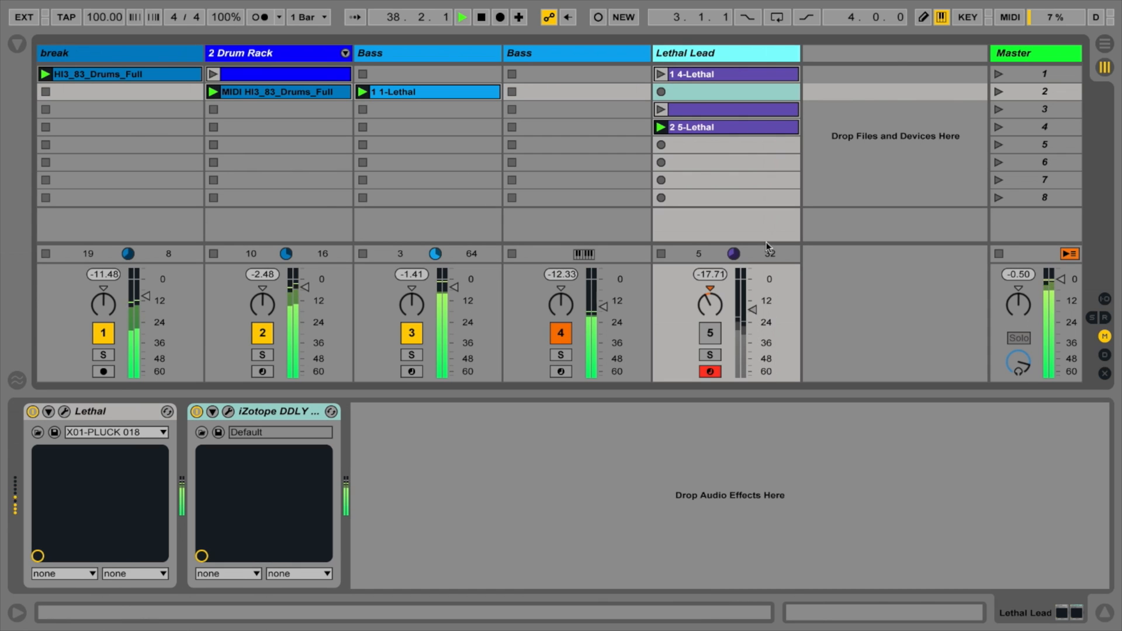
pyautogui.click(710, 333)
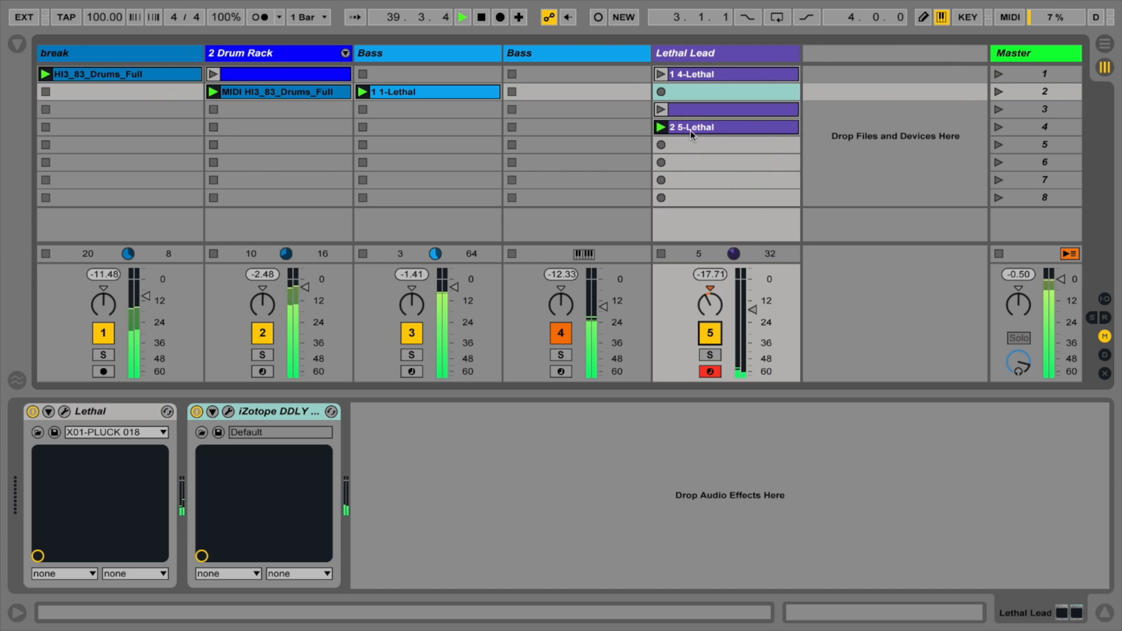
pyautogui.click(700, 51)
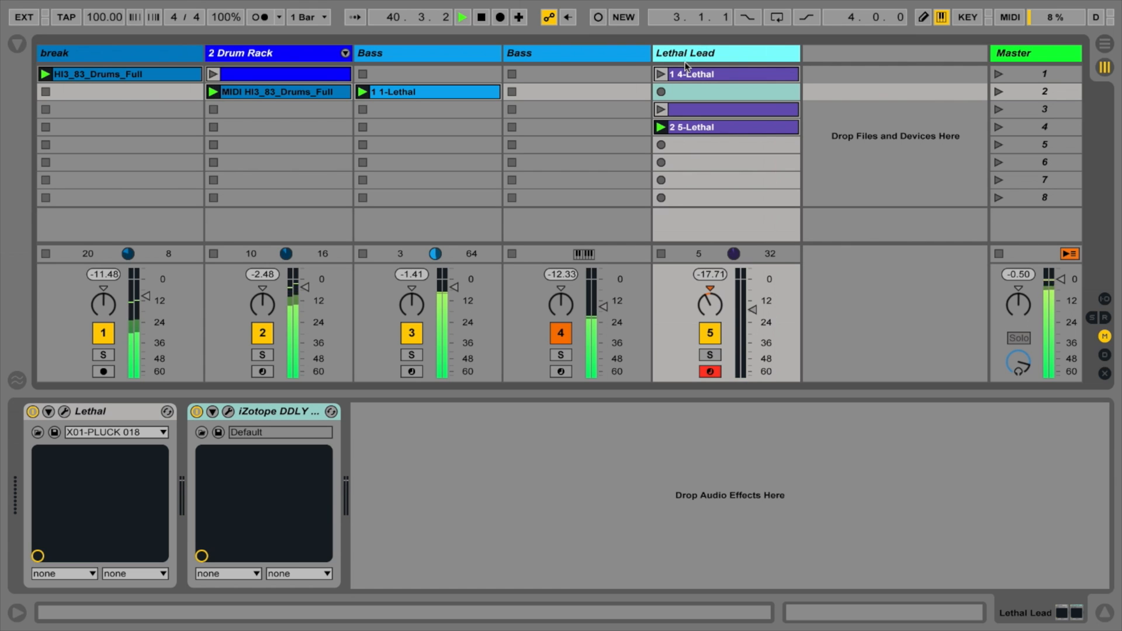
pyautogui.hotkey('shift', 'Tab')
pyautogui.hotkey('shift', 'Tab')
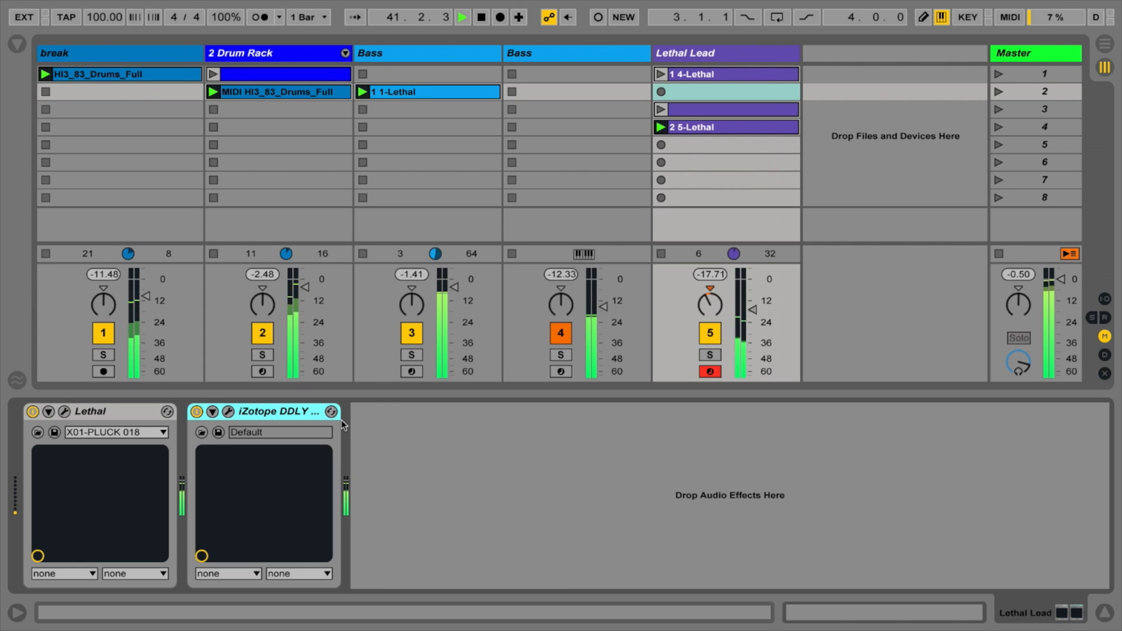
pyautogui.click(65, 411)
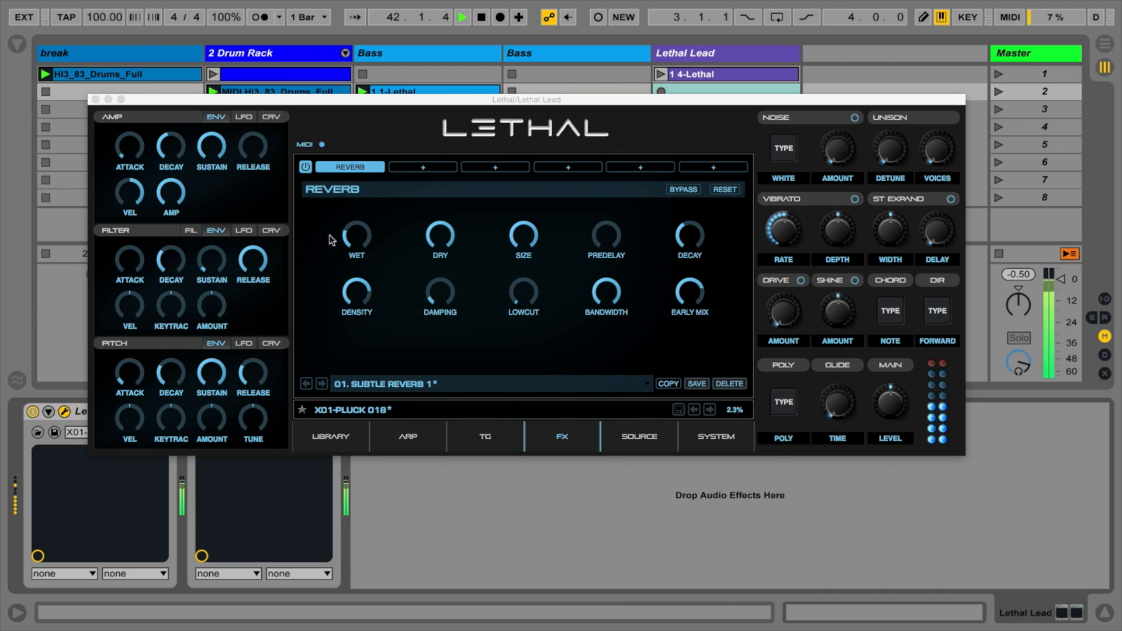
pyautogui.moveTo(335, 106); pyautogui.dragTo(409, 107)
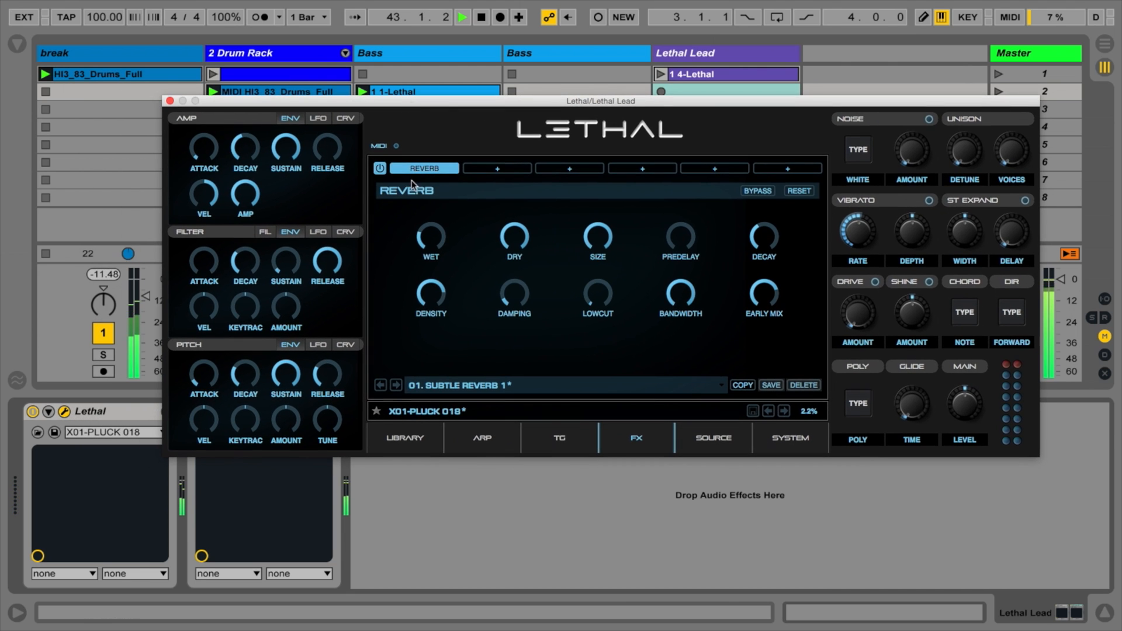
# Step: Audition the Bells & Plucked presets X01-BELL PLUCK 001 to 003 on the lead and settle on X01-BELL PLUCK 004
pyautogui.click(405, 439)
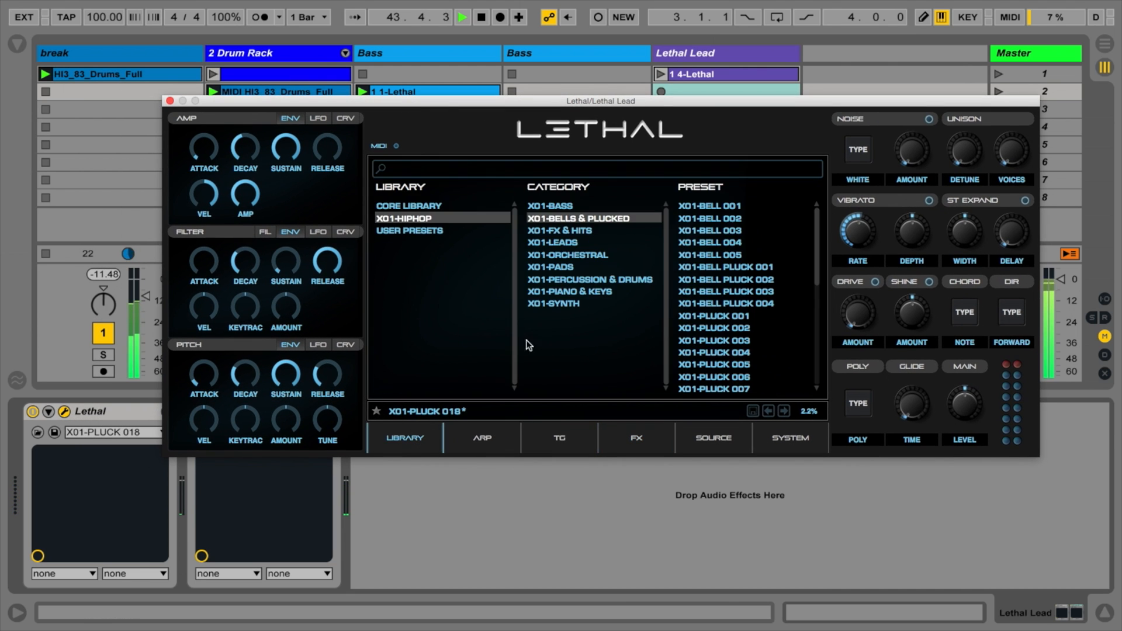
pyautogui.scroll(-5, 717, 296)
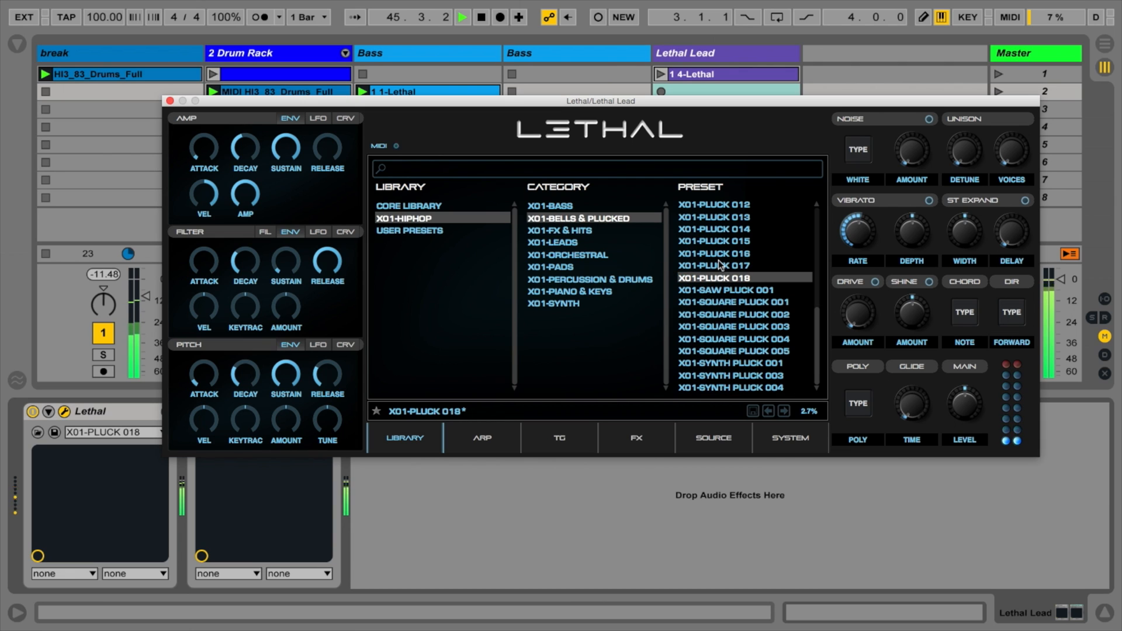
pyautogui.scroll(5, 716, 252)
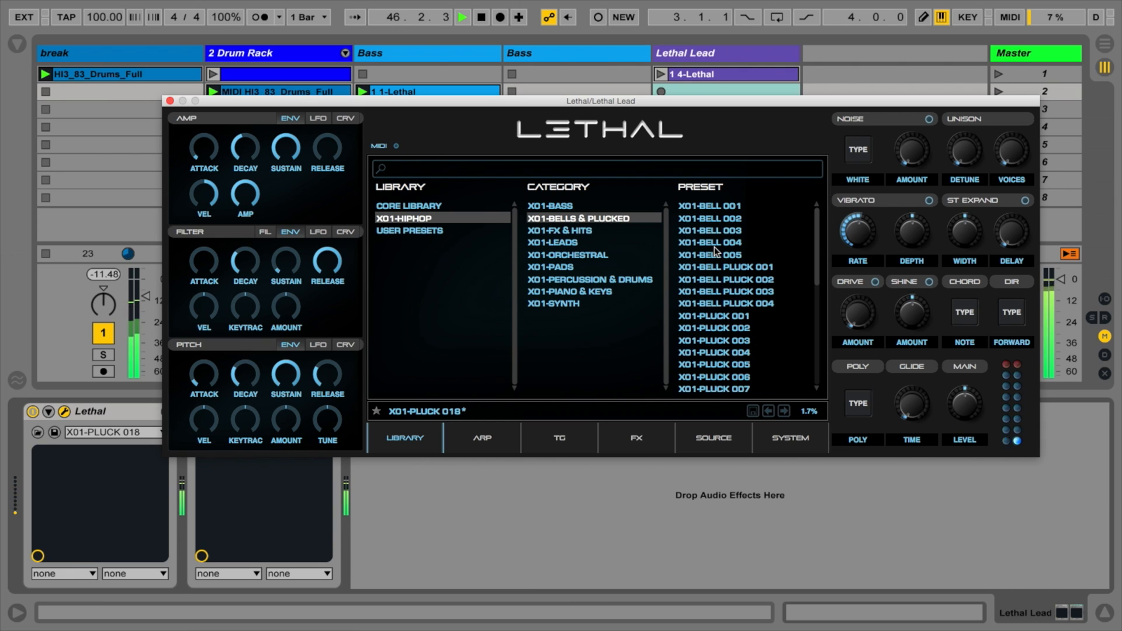
pyautogui.click(725, 268)
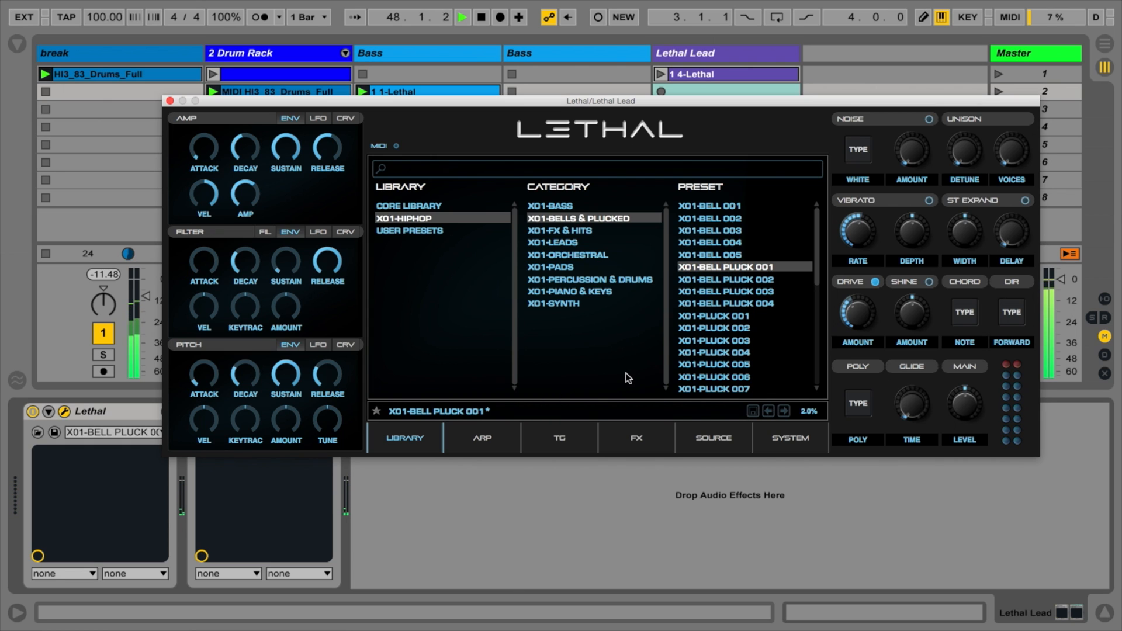
pyautogui.click(715, 282)
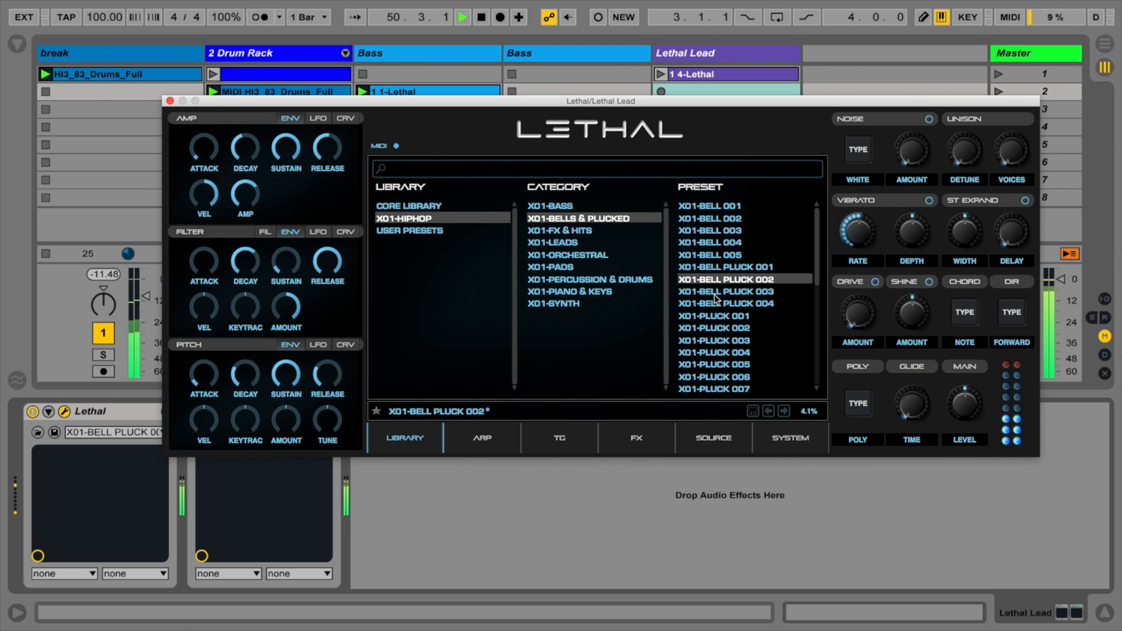
pyautogui.click(715, 293)
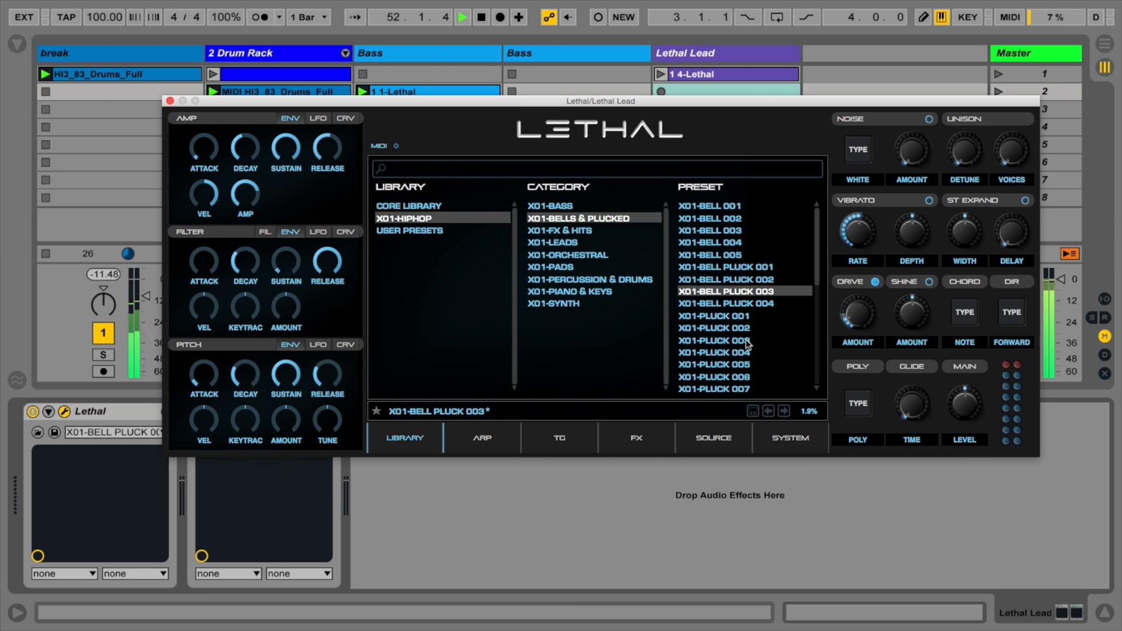
pyautogui.click(714, 305)
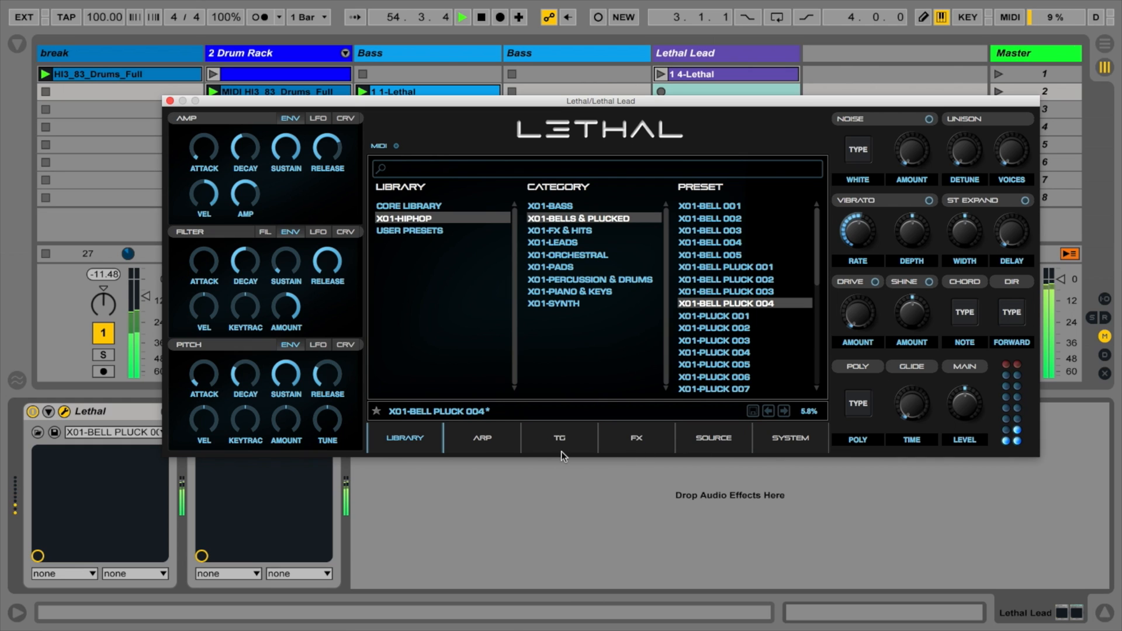
# Step: Raise the Wet and Size amounts of the lead synth's reverb, close the synth and lower the Lethal Lead track's volume
pyautogui.click(637, 439)
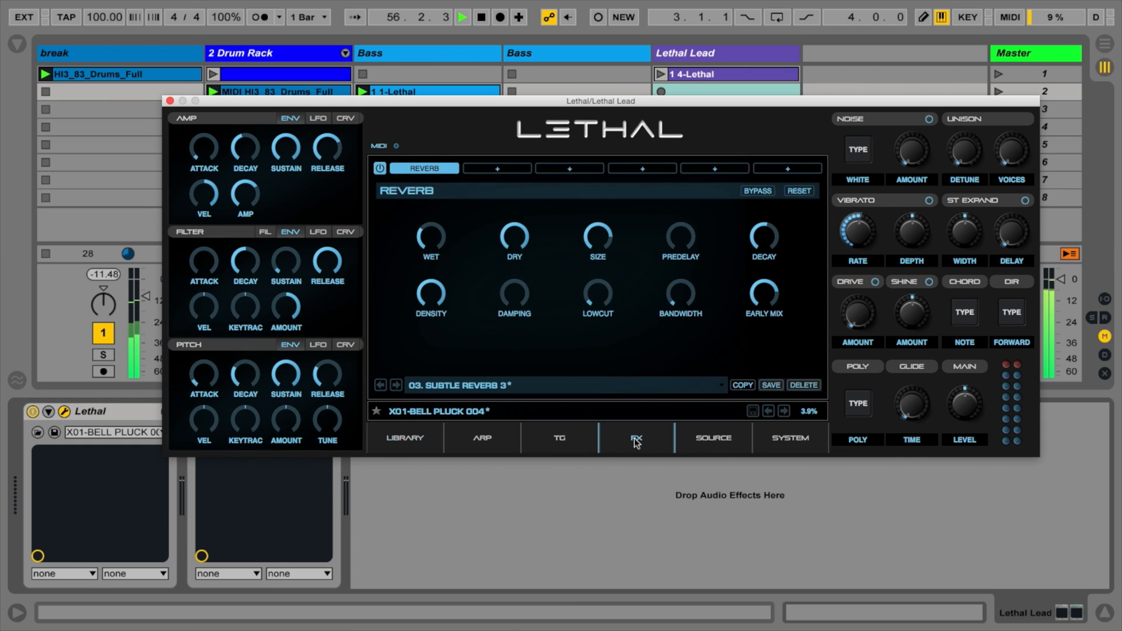
pyautogui.moveTo(431, 241); pyautogui.dragTo(431, 246)
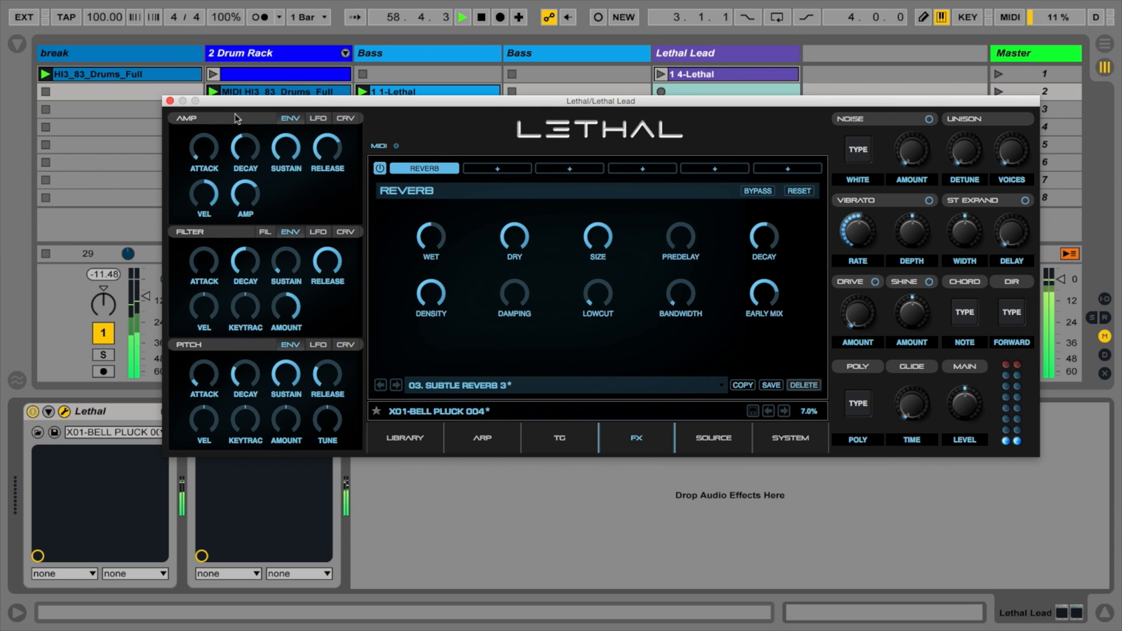
pyautogui.click(169, 101)
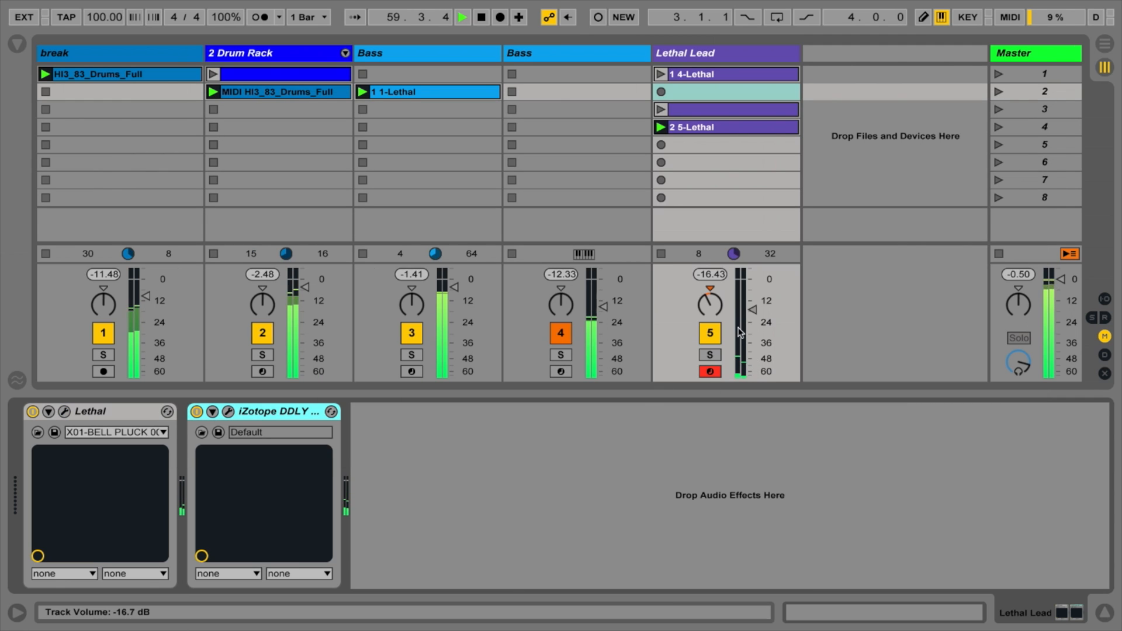
pyautogui.moveTo(751, 316); pyautogui.dragTo(752, 331)
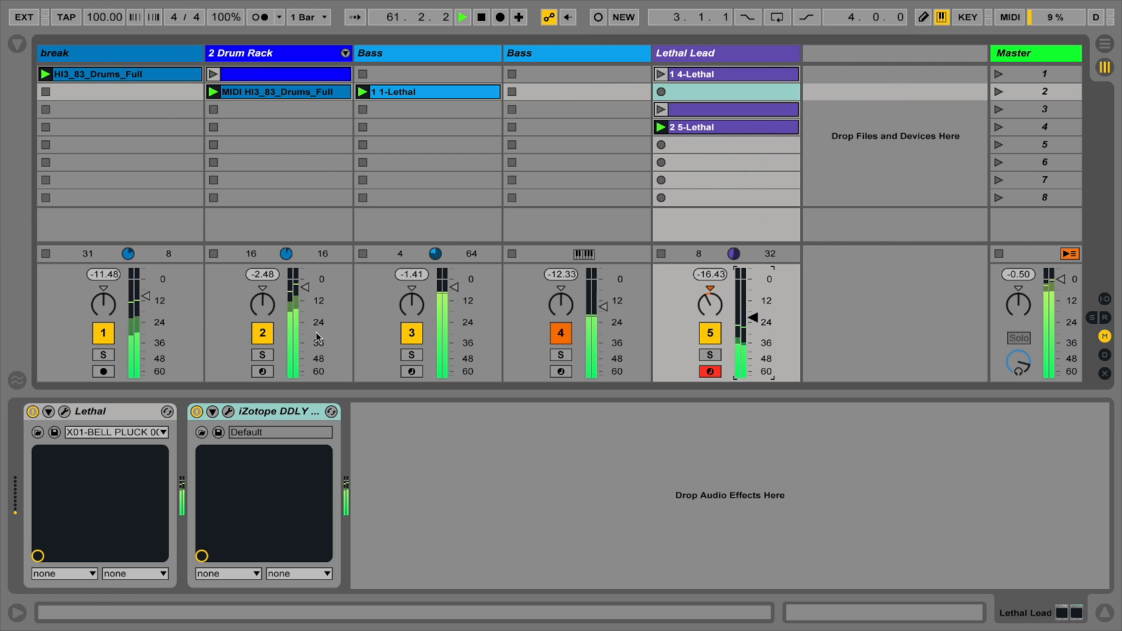
# Step: Retune the drum rack's pitch macros, setting the kick to -16 st, the clap to -17 st and the snare to -13 st
pyautogui.click(241, 76)
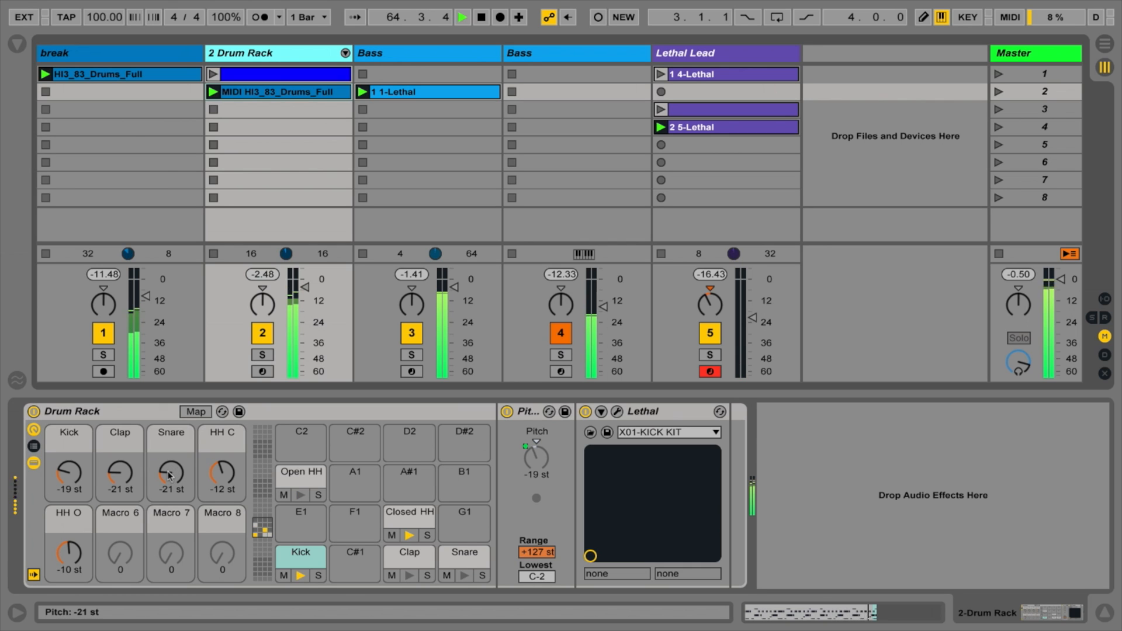
pyautogui.moveTo(168, 472); pyautogui.dragTo(168, 448)
pyautogui.moveTo(123, 481); pyautogui.dragTo(124, 468)
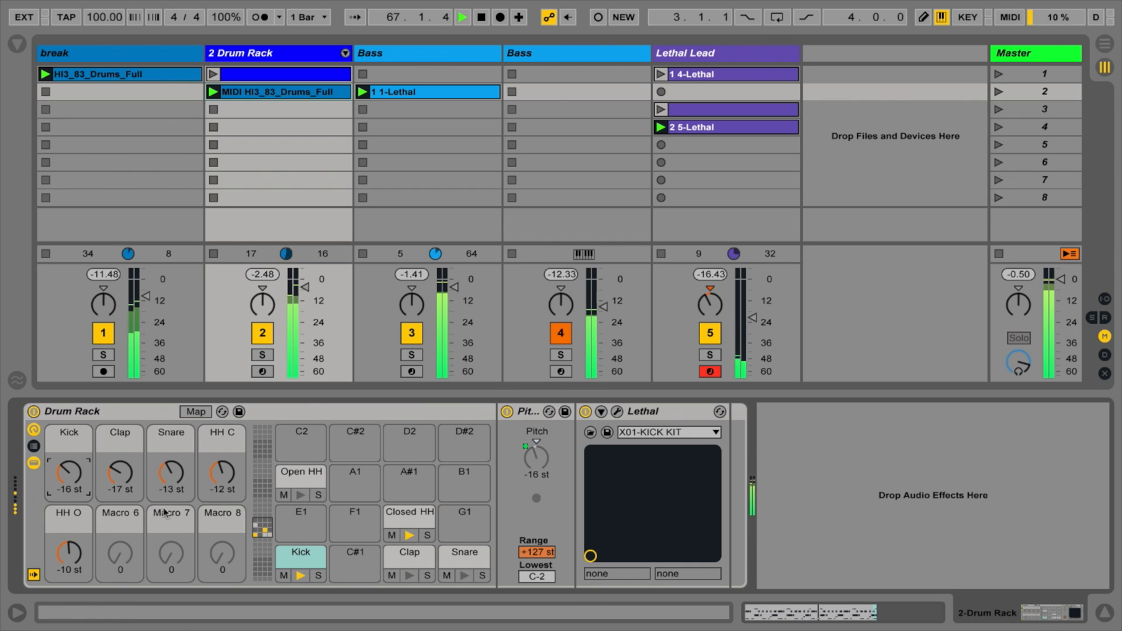
# Step: Mute the break and second Bass tracks, and set the drum rack's open hi-hat to -5 st, snare to -19 st and kick to -3 st
pyautogui.click(107, 336)
pyautogui.moveTo(69, 554); pyautogui.dragTo(69, 539)
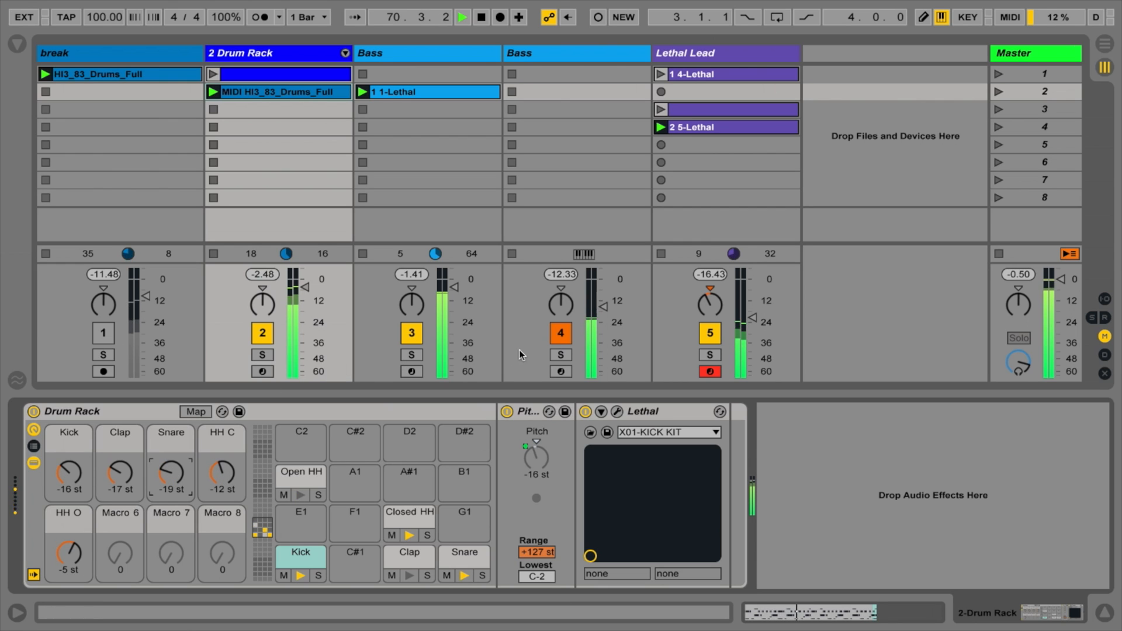
pyautogui.click(562, 334)
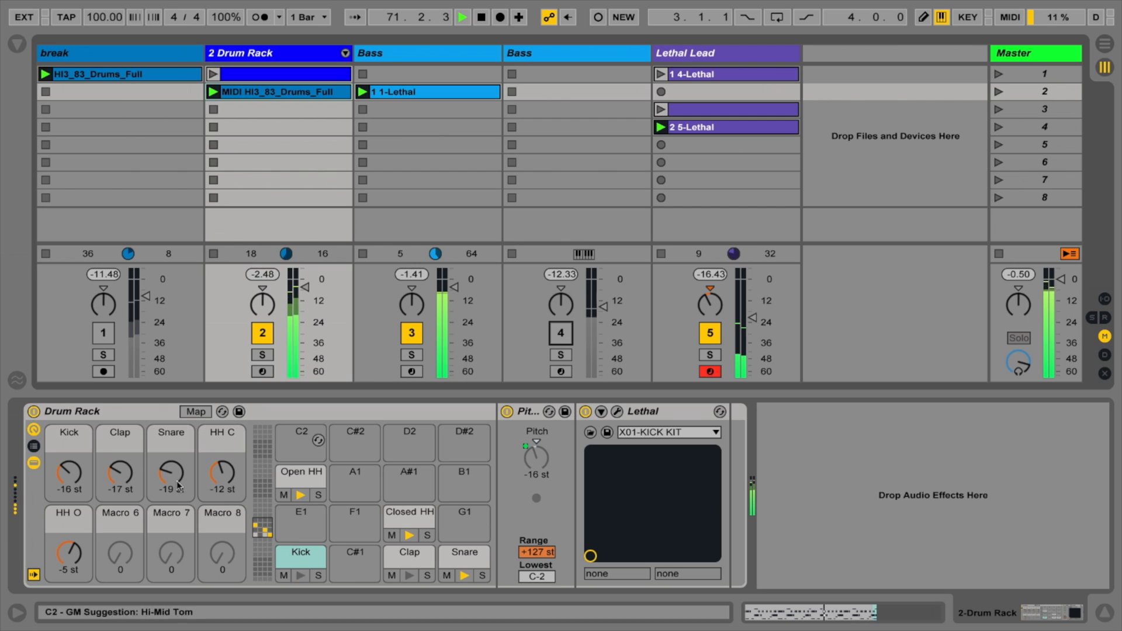
pyautogui.moveTo(68, 480); pyautogui.dragTo(68, 468)
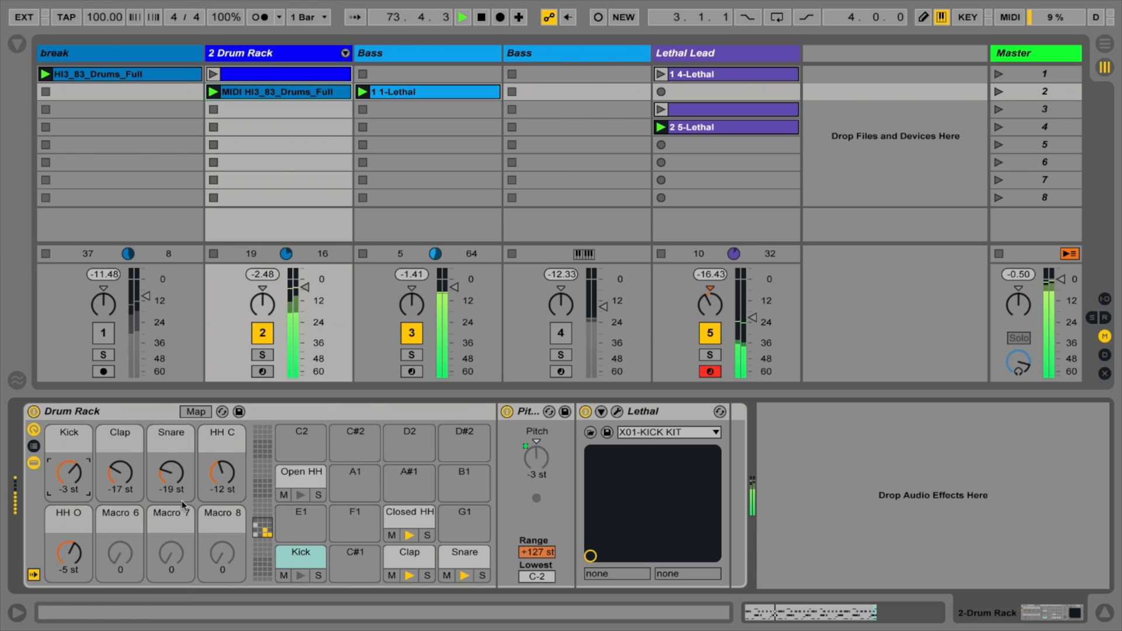
# Step: Check the first Bass track's devices, return to the Drum Rack track and unmute the break track
pyautogui.click(393, 54)
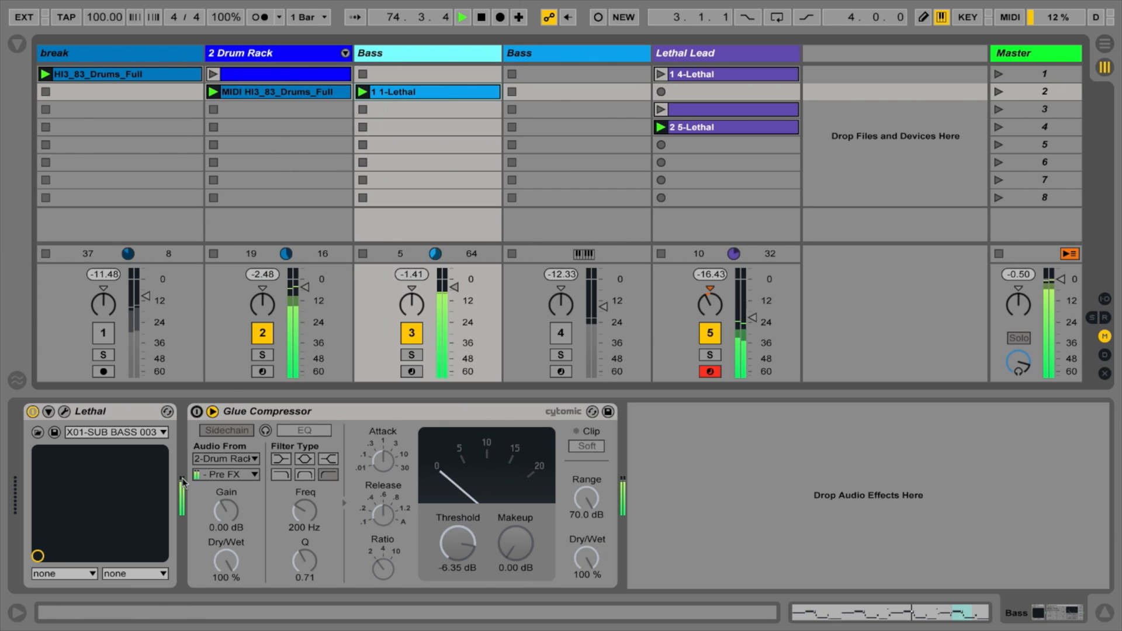
pyautogui.click(326, 54)
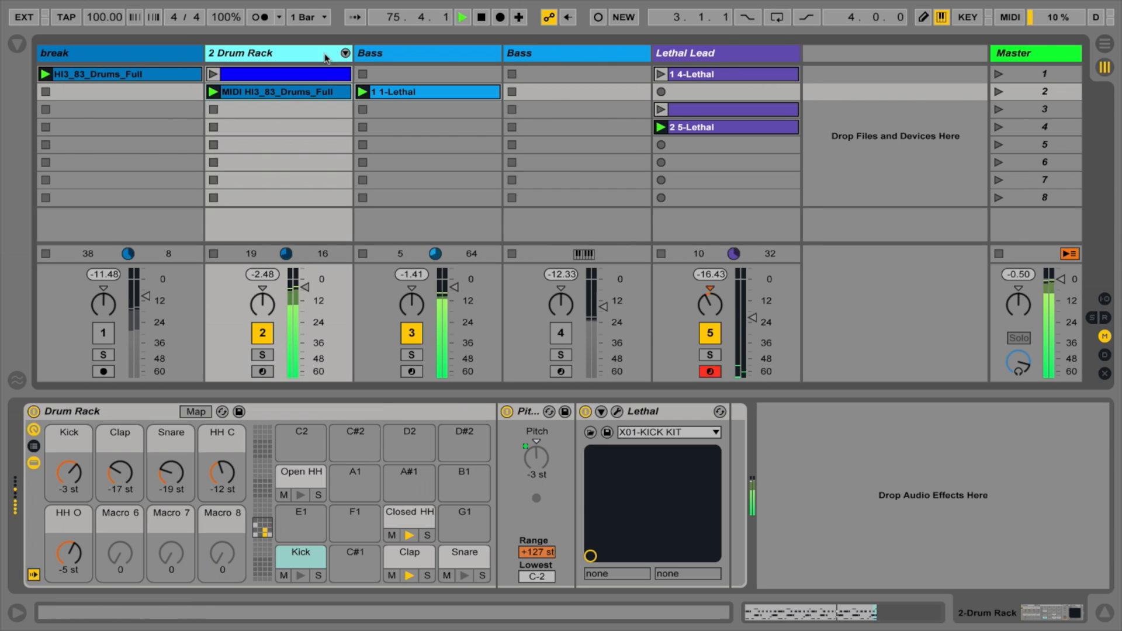
pyautogui.click(103, 333)
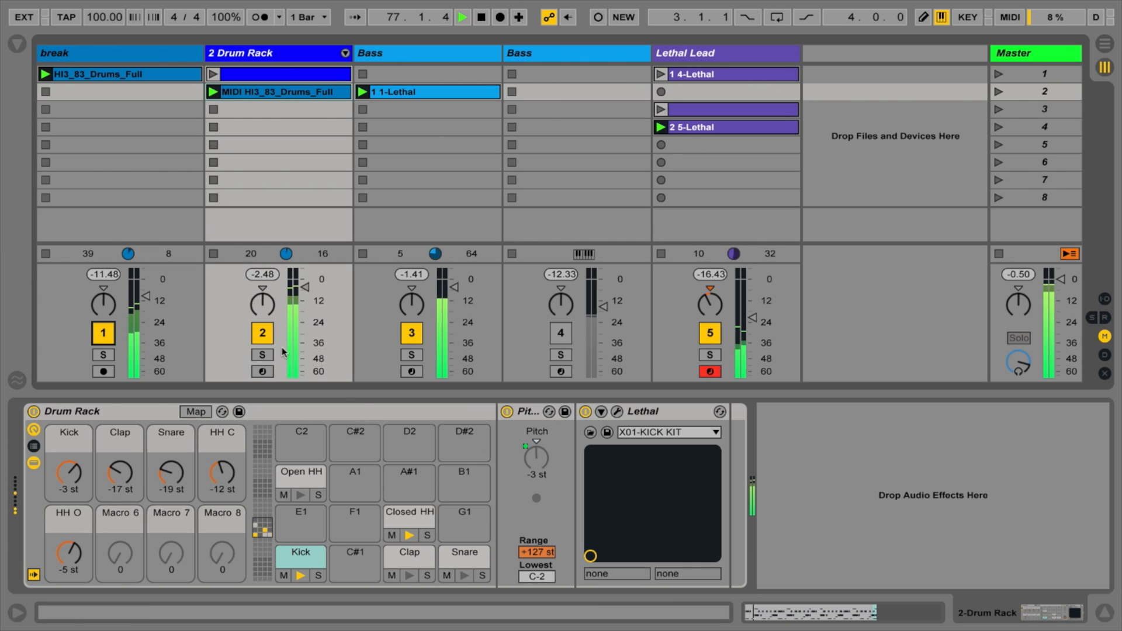